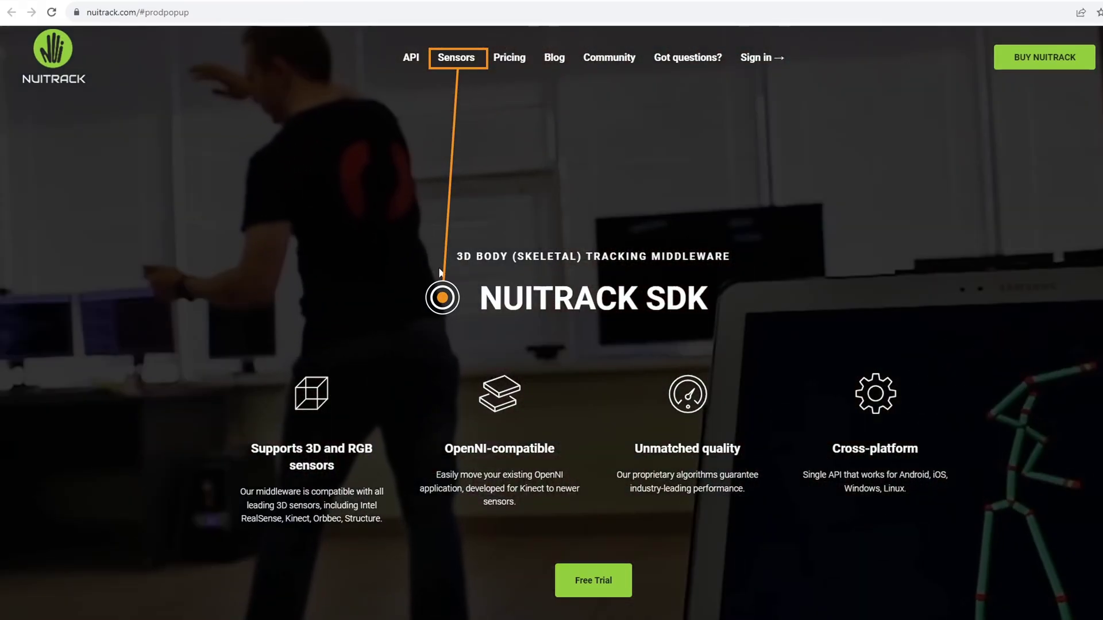
Review the supported 3D sensors for PC on the Nuitrack site, highlighting the Intel RealSense D435 and D435i entries
{"action": "left_click", "coordinate": [456, 57]}
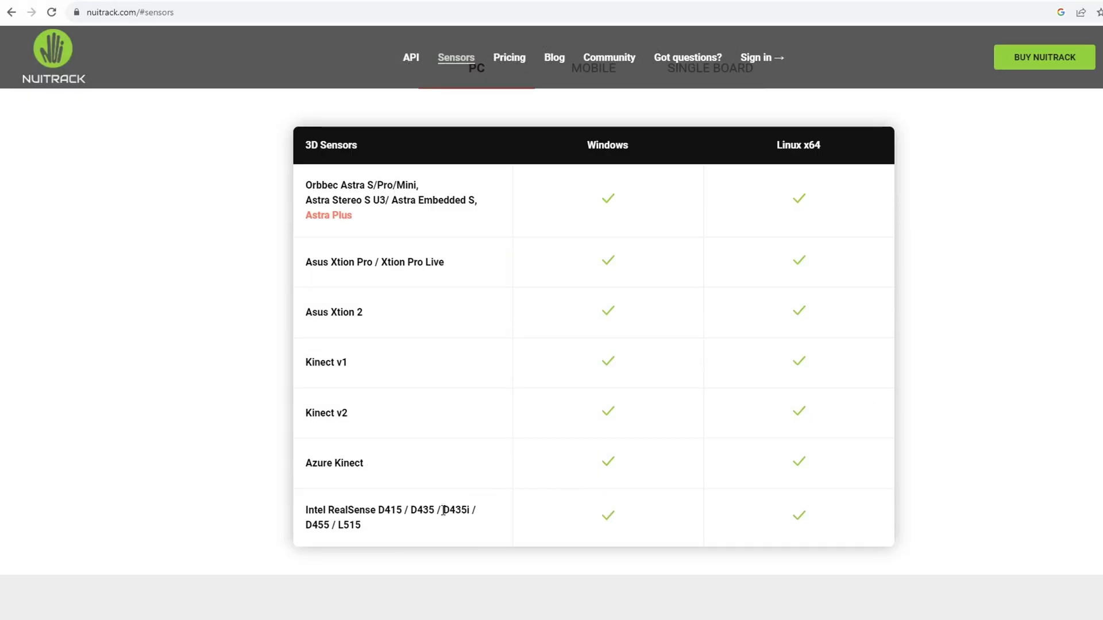
{"action": "mouse_move", "coordinate": [443, 511]}
{"action": "left_mouse_down"}
{"action": "mouse_move", "coordinate": [473, 510]}
{"action": "mouse_move", "coordinate": [432, 510]}
{"action": "left_mouse_up"}
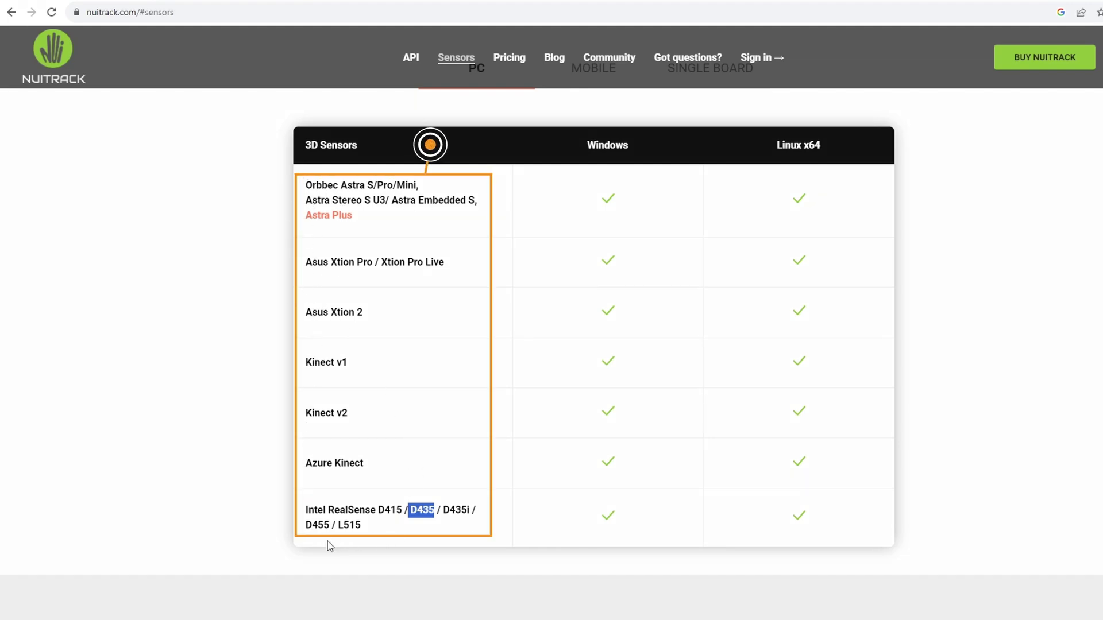
{"action": "left_click", "coordinate": [381, 536]}
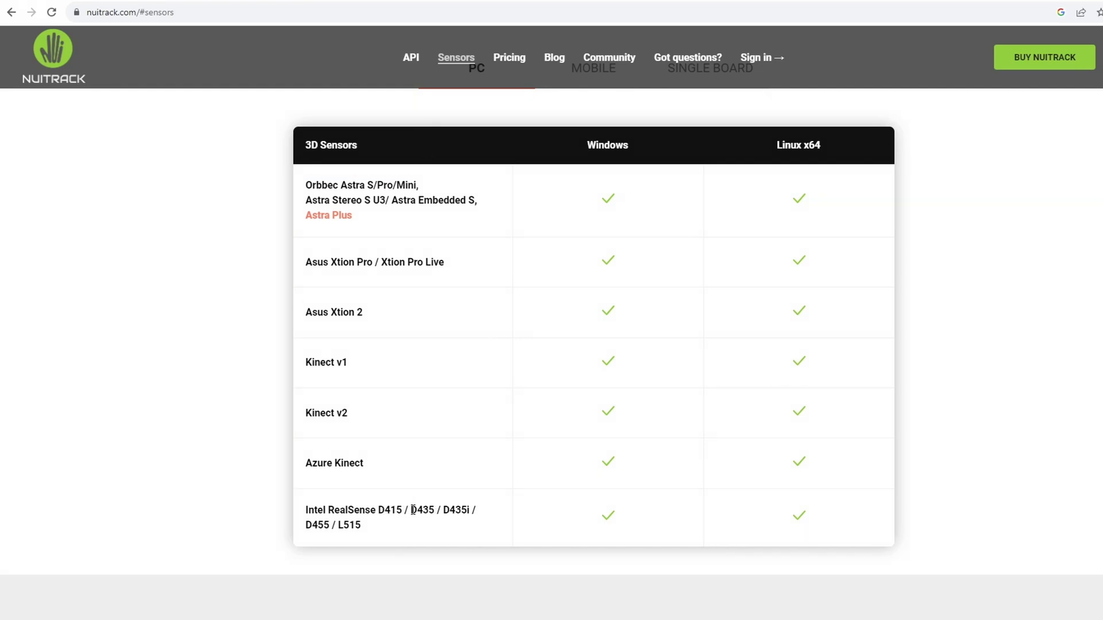
{"action": "left_click_drag", "start_coordinate": [413, 510], "coordinate": [472, 511]}
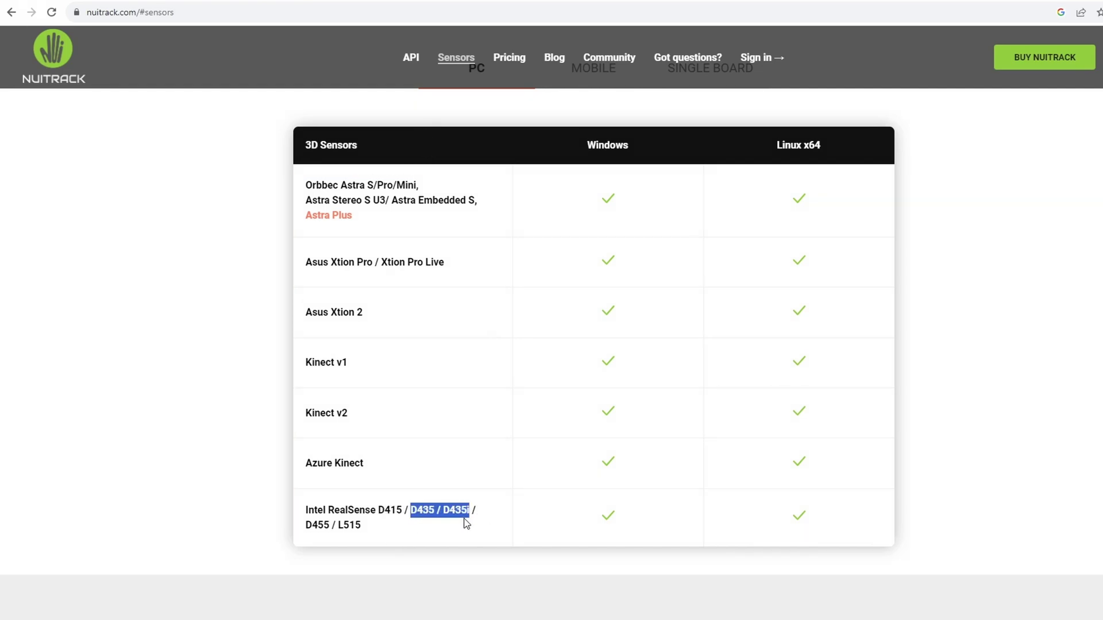
{"action": "left_click", "coordinate": [415, 525]}
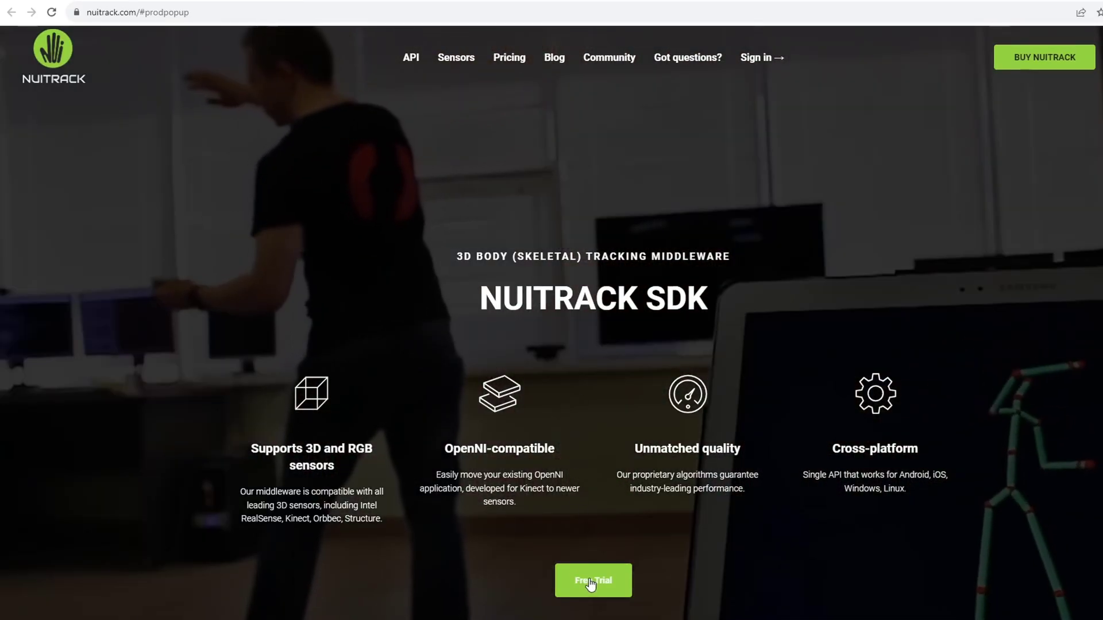
Open the Nuitrack free trial form, and follow the SDK & Samples download link in the API section
{"action": "left_click", "coordinate": [591, 581]}
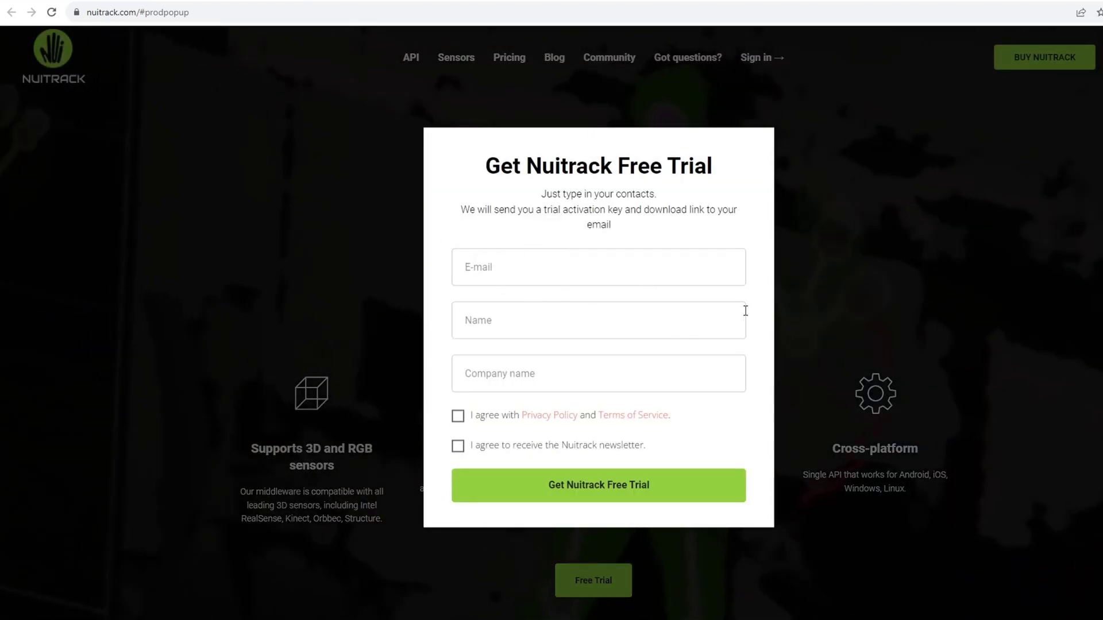
{"action": "left_click", "coordinate": [411, 57]}
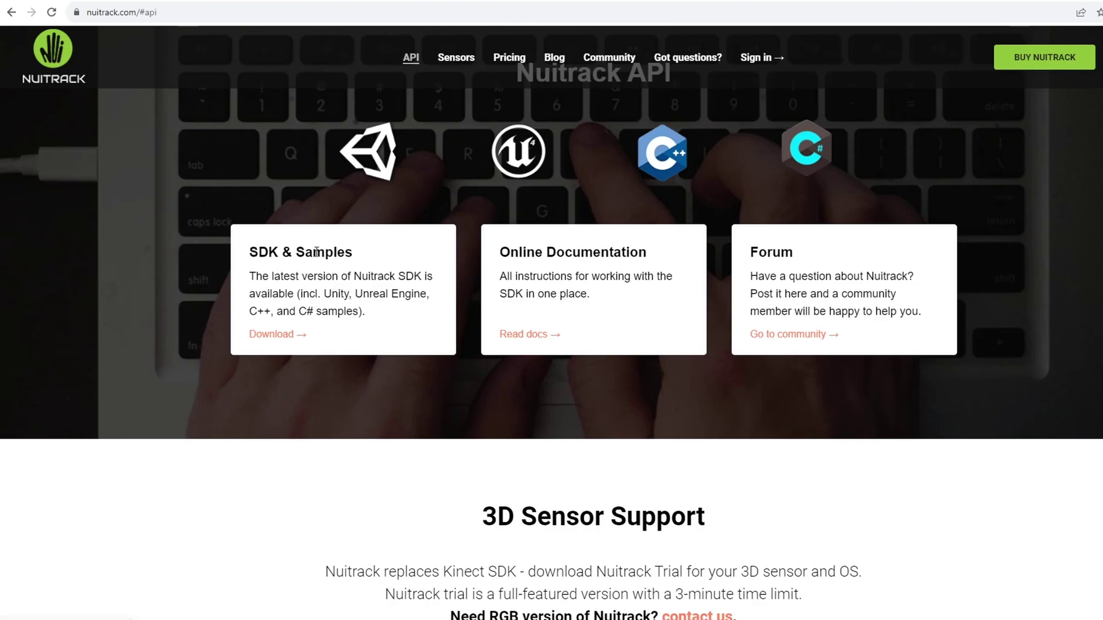
{"action": "left_click", "coordinate": [272, 338]}
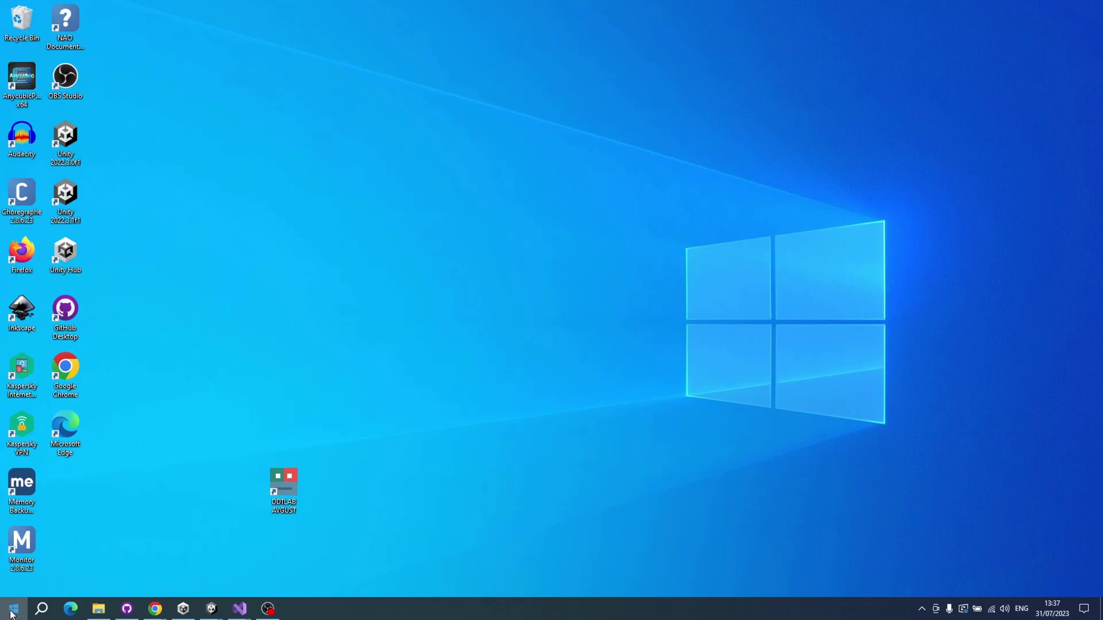
Switch to the Nuitrack desktop app and choose the Intel RealSense D435I as the 3D sensor
{"action": "left_click", "coordinate": [13, 610]}
{"action": "type", "text": "nuitrack"}
{"action": "key", "text": "Return"}
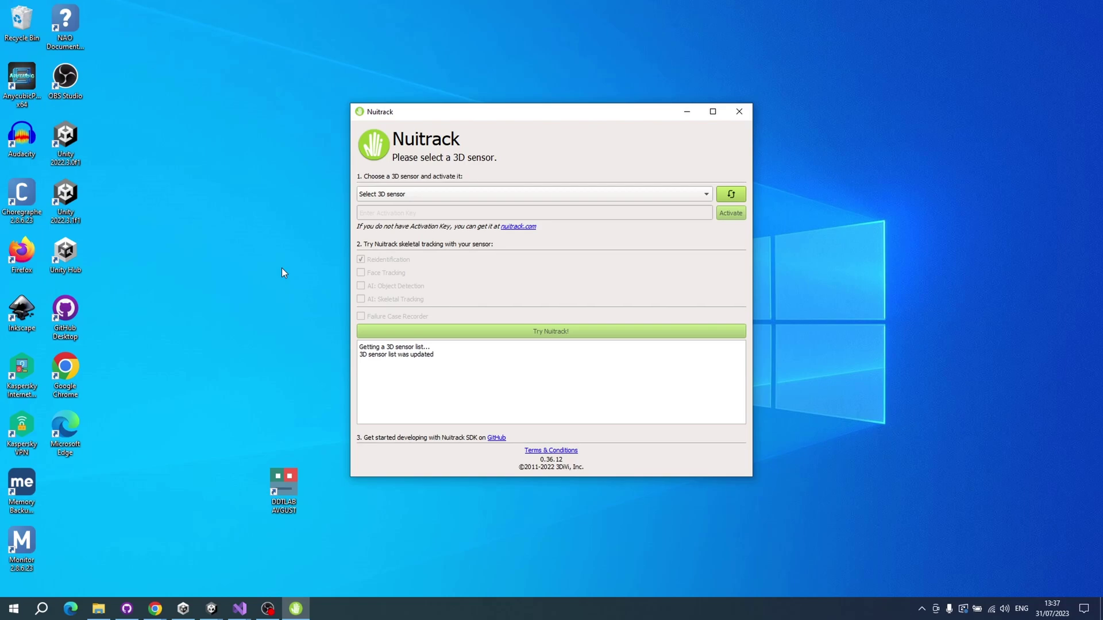
{"action": "mouse_move", "coordinate": [556, 112]}
{"action": "left_mouse_down"}
{"action": "mouse_move", "coordinate": [580, 114]}
{"action": "mouse_move", "coordinate": [570, 126]}
{"action": "left_mouse_up"}
{"action": "left_click", "coordinate": [555, 208]}
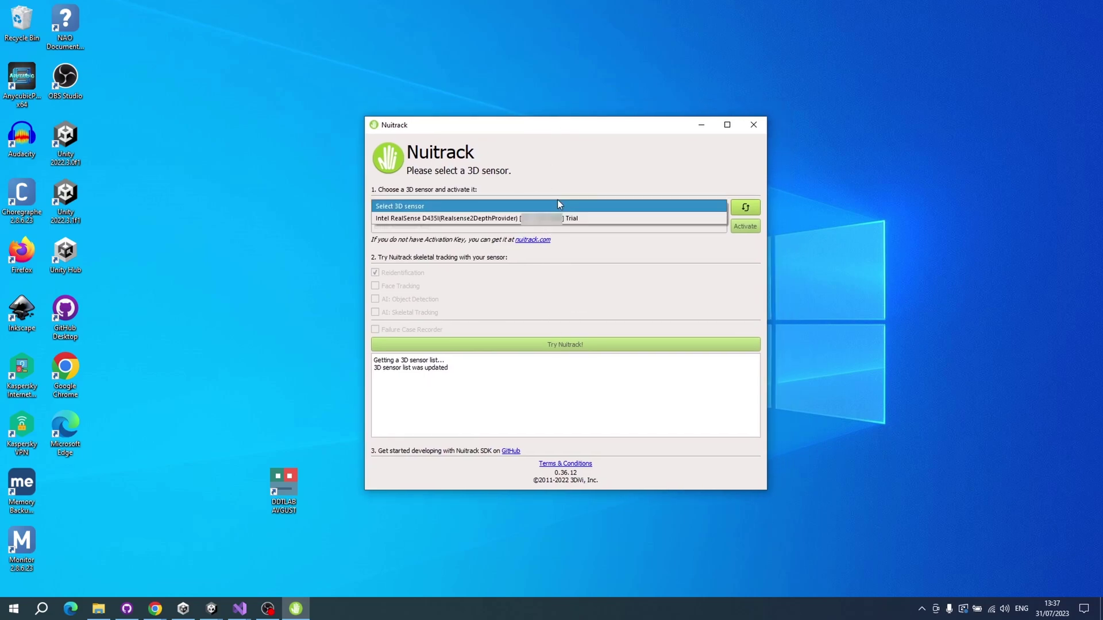
{"action": "left_click", "coordinate": [533, 220]}
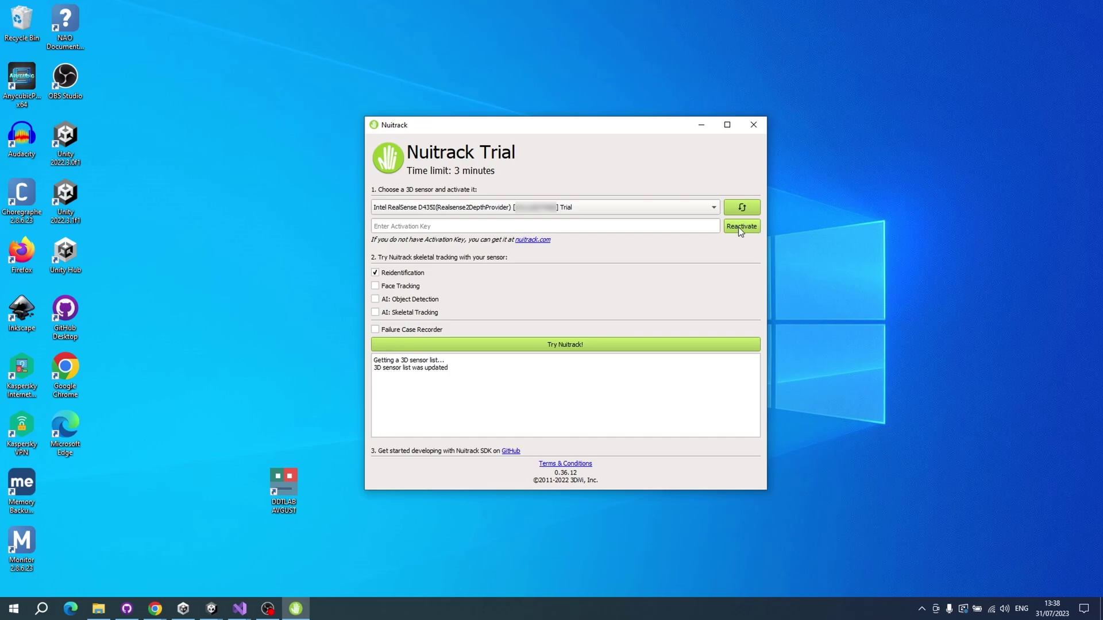
Run the Nuitrack tracking test, toggle its sample between depth and RGB views, and close the sample and the app
{"action": "left_click", "coordinate": [580, 345]}
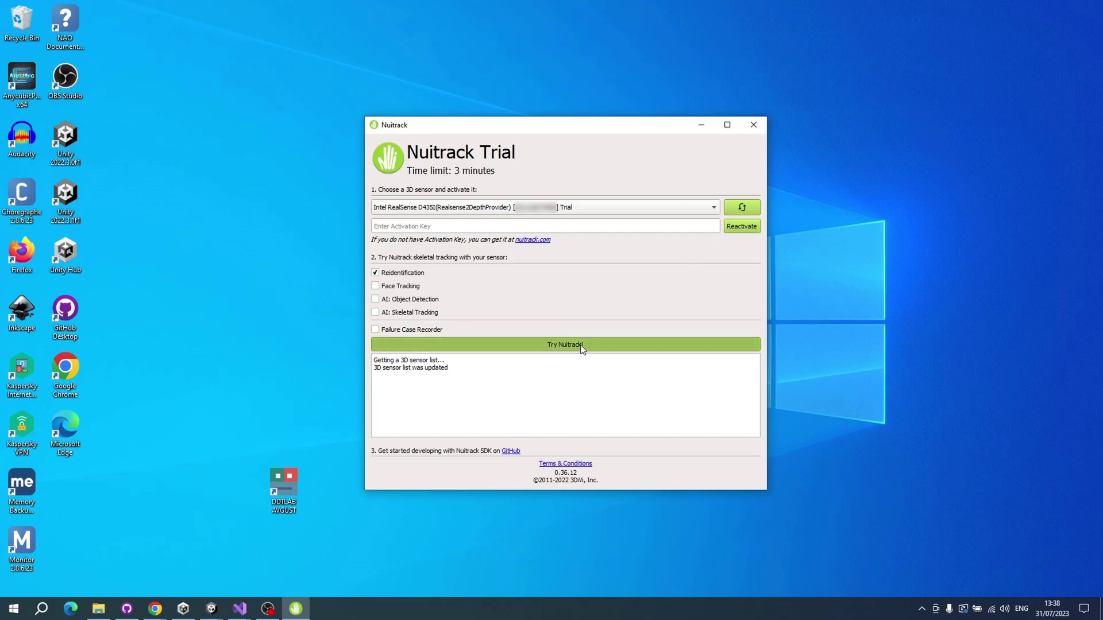
{"action": "left_click_drag", "start_coordinate": [287, 150], "coordinate": [364, 101]}
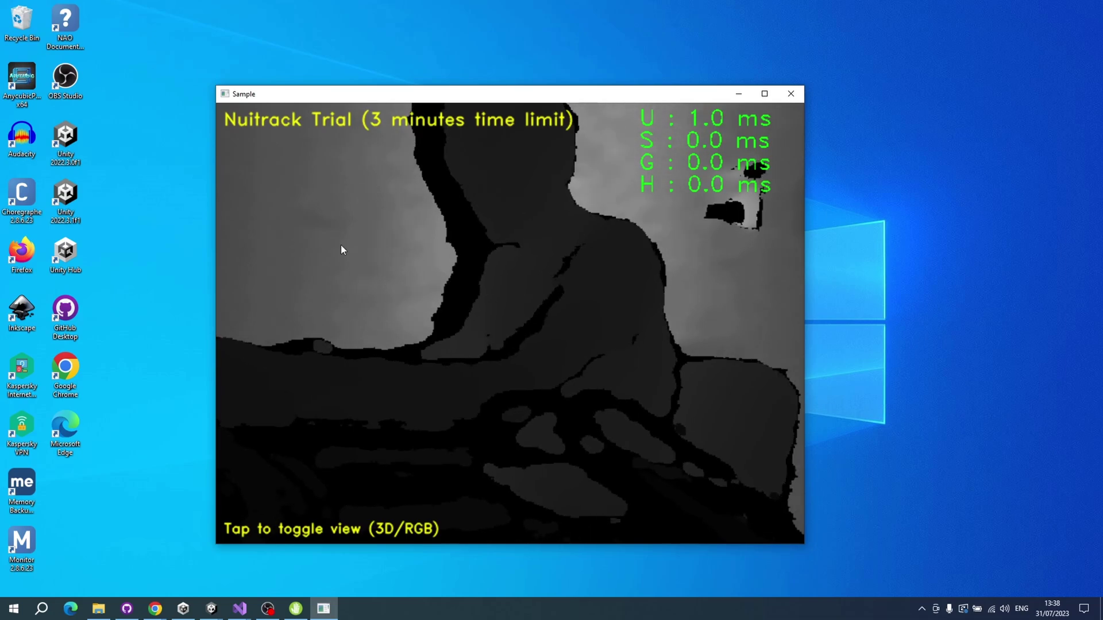
{"action": "left_click", "coordinate": [339, 498]}
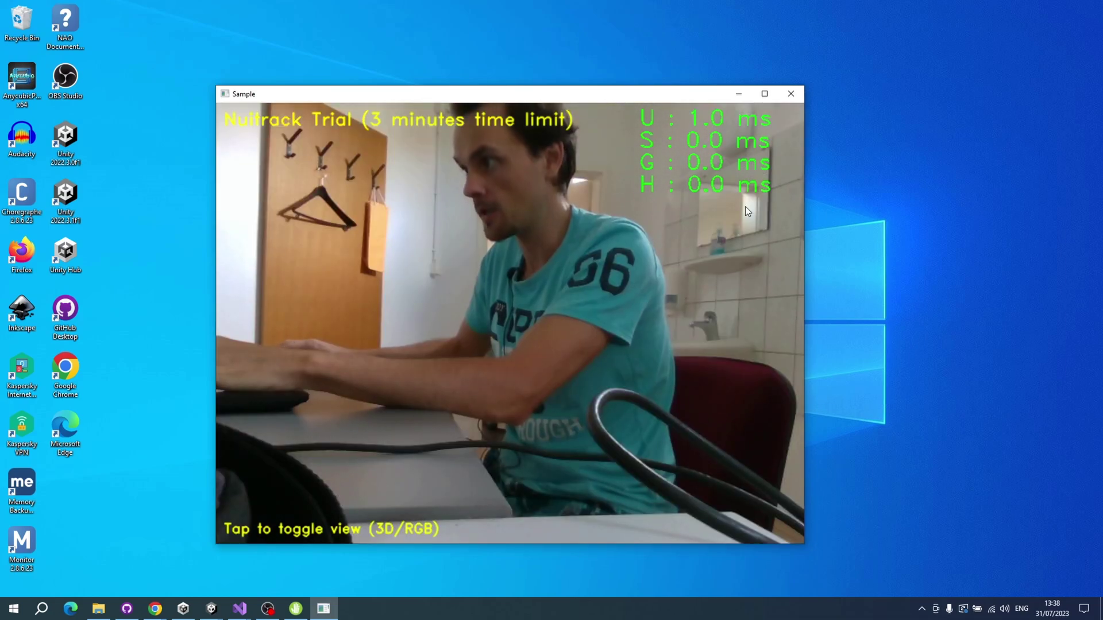
{"action": "left_click", "coordinate": [511, 276]}
{"action": "key", "text": "Escape"}
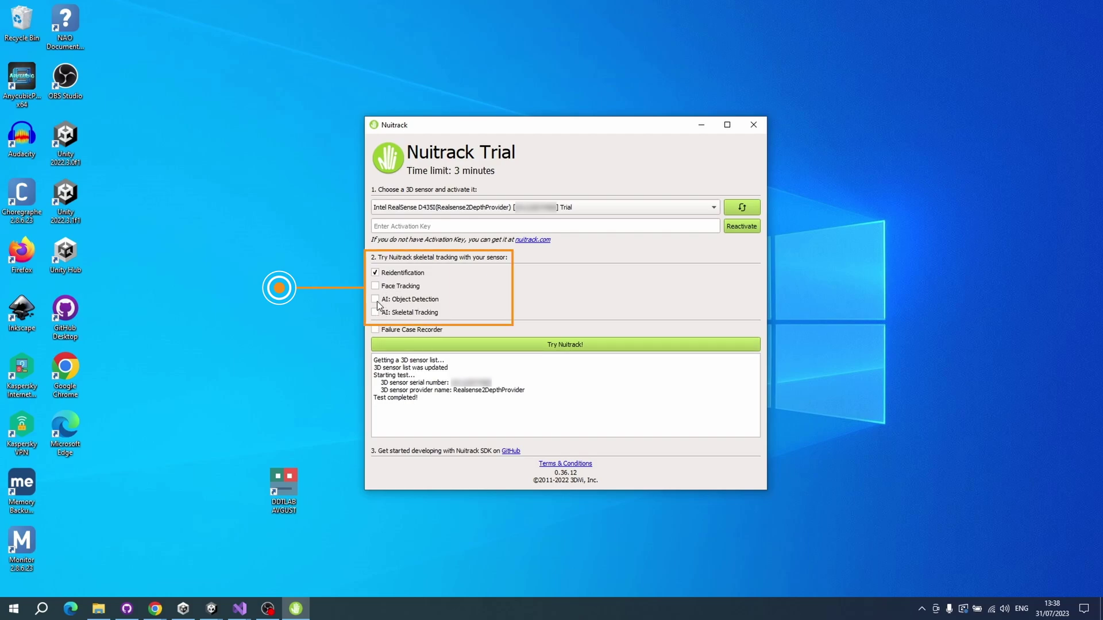
{"action": "left_click", "coordinate": [754, 125]}
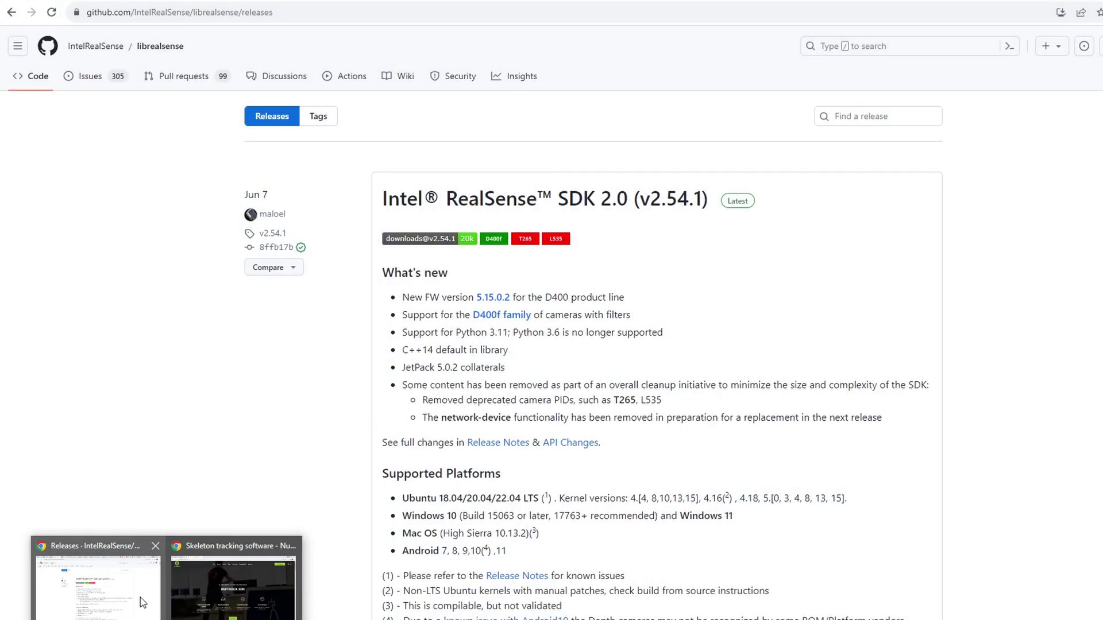
Open the librealsense repository on GitHub in the browser and review the readme's Download and Install section
{"action": "left_click", "coordinate": [141, 597]}
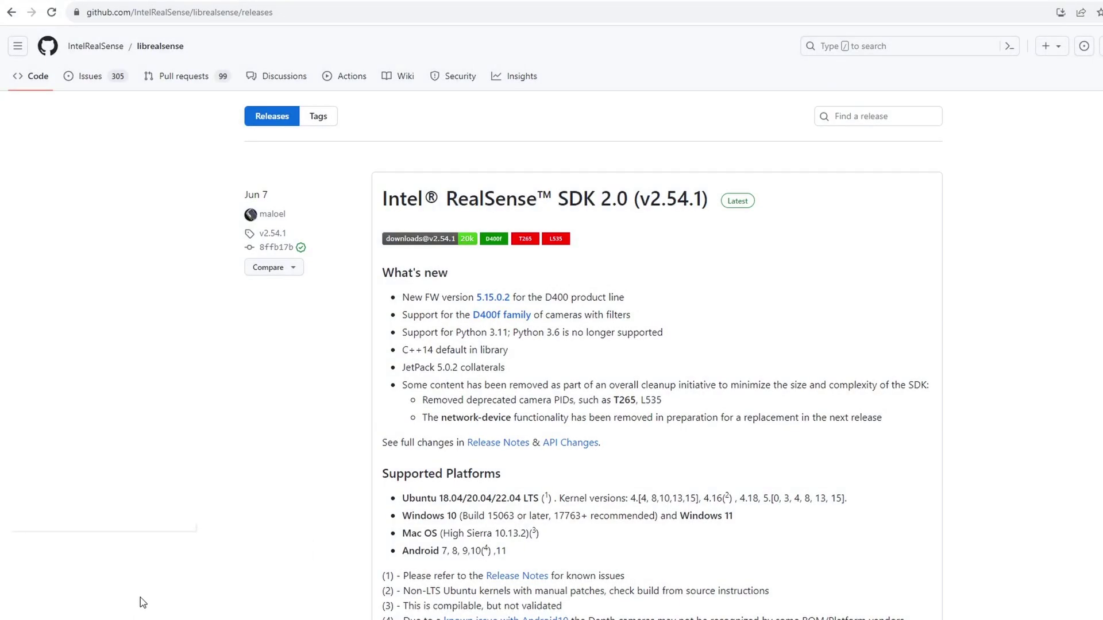
{"action": "left_click", "coordinate": [152, 46]}
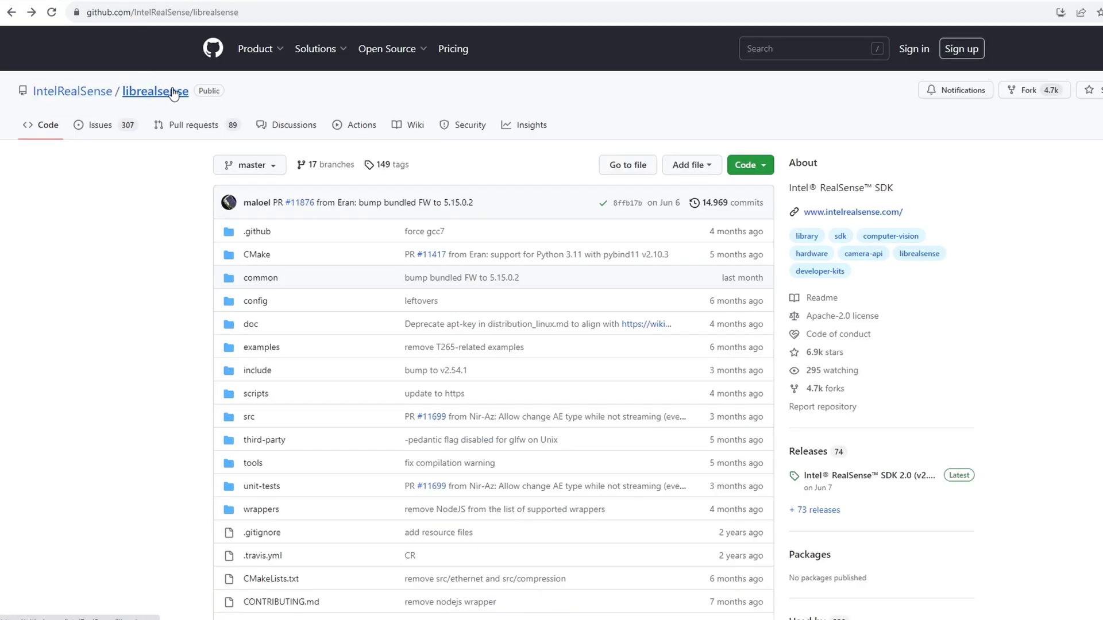
{"action": "scroll", "coordinate": [572, 186], "scroll_direction": "down", "scroll_amount": 15}
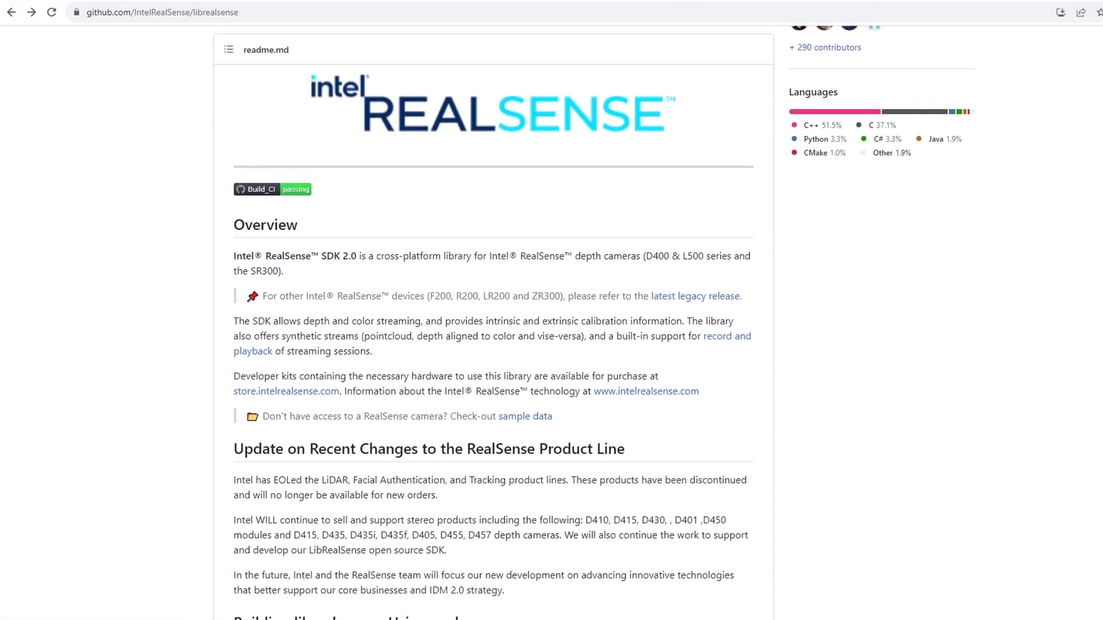
{"action": "scroll", "coordinate": [398, 95], "scroll_direction": "down", "scroll_amount": 1}
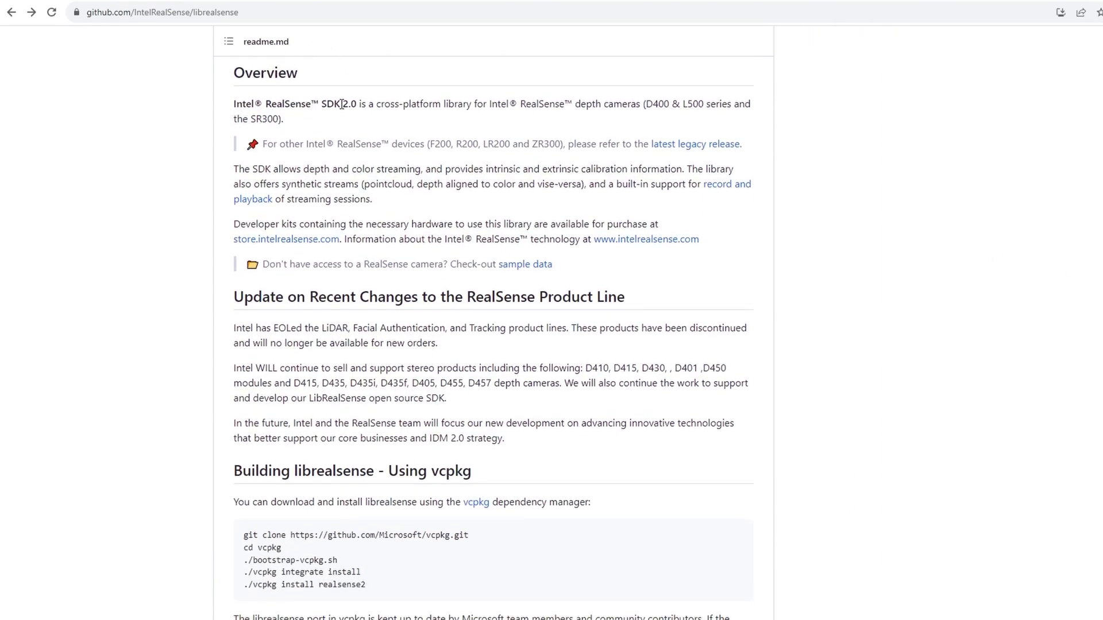
{"action": "scroll", "coordinate": [493, 339], "scroll_direction": "down", "scroll_amount": 10}
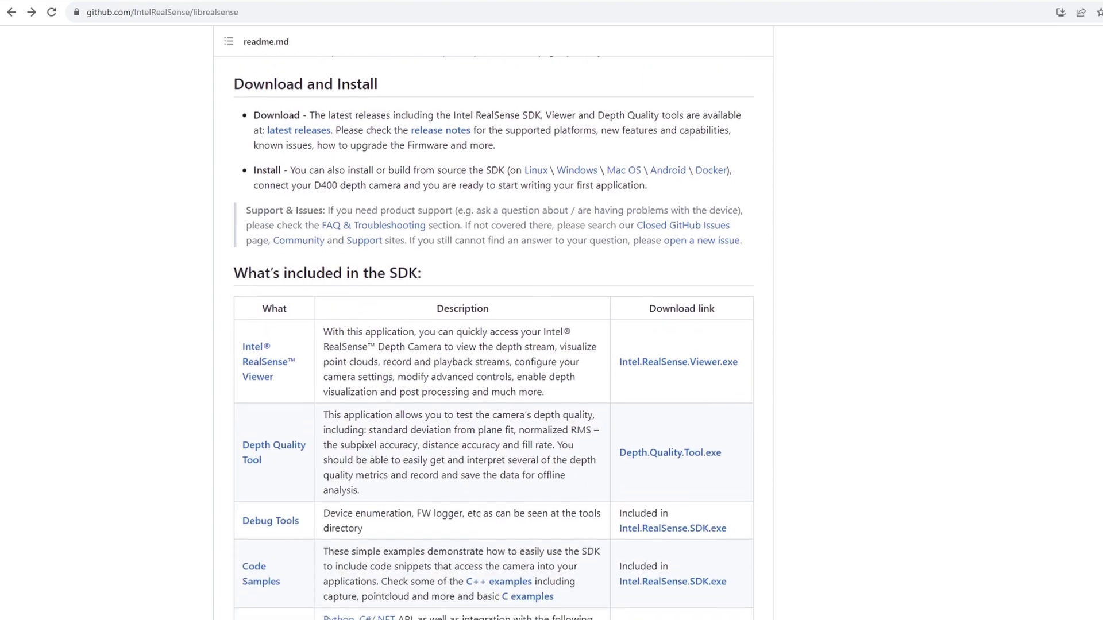
{"action": "scroll", "coordinate": [493, 339], "scroll_direction": "up", "scroll_amount": 3}
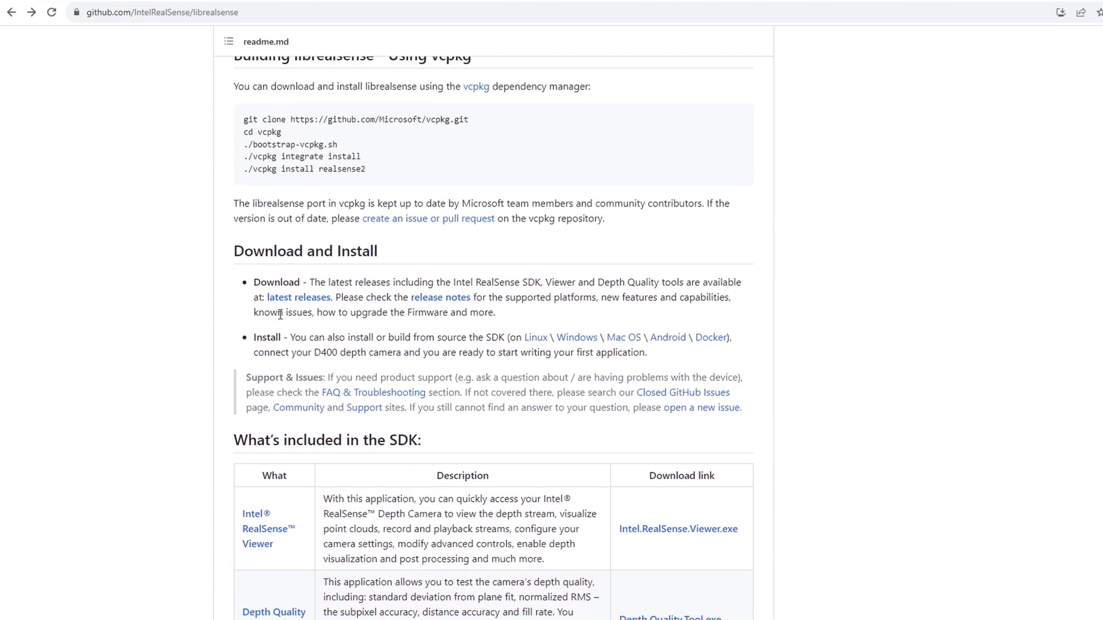
Open the latest Intel RealSense SDK releases page and look through the release's details
{"action": "left_click", "coordinate": [283, 300]}
{"action": "scroll", "coordinate": [517, 196], "scroll_direction": "down", "scroll_amount": 10}
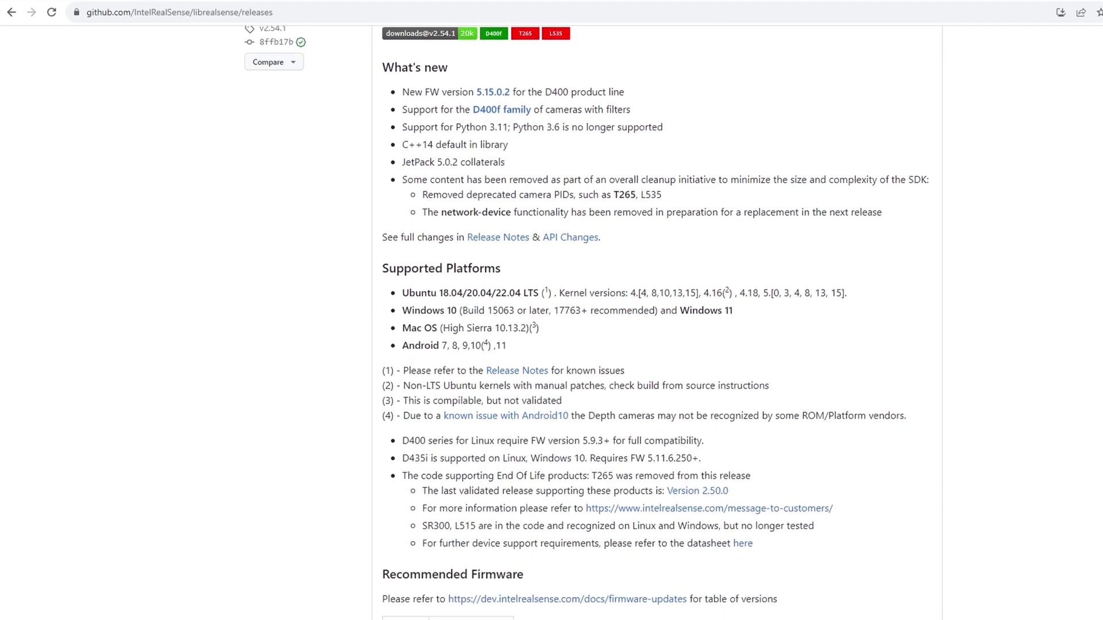
{"action": "scroll", "coordinate": [1013, 148], "scroll_direction": "down", "scroll_amount": 5}
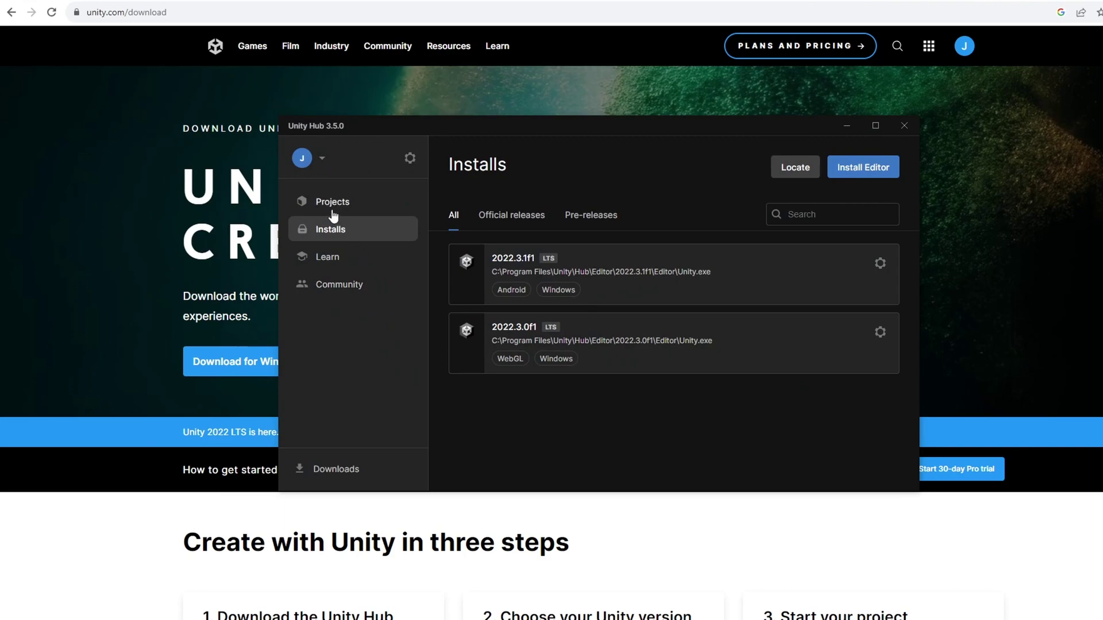
Look through the official Unity Editor releases available to install in Unity Hub and dismiss the list
{"action": "left_click", "coordinate": [836, 167]}
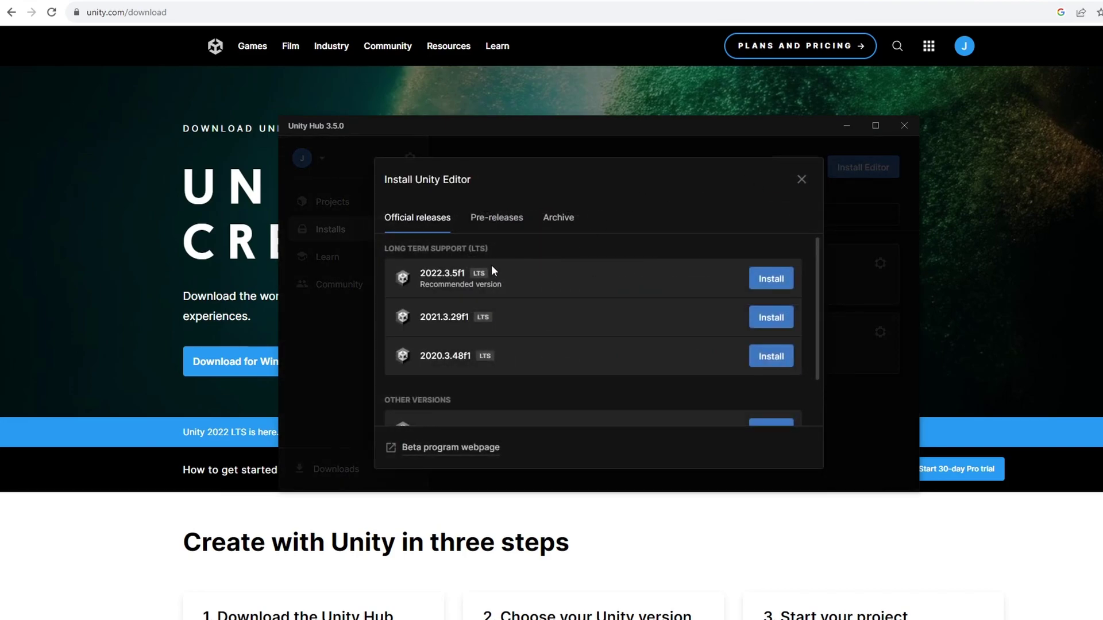
{"action": "scroll", "coordinate": [524, 284], "scroll_direction": "down", "scroll_amount": 2}
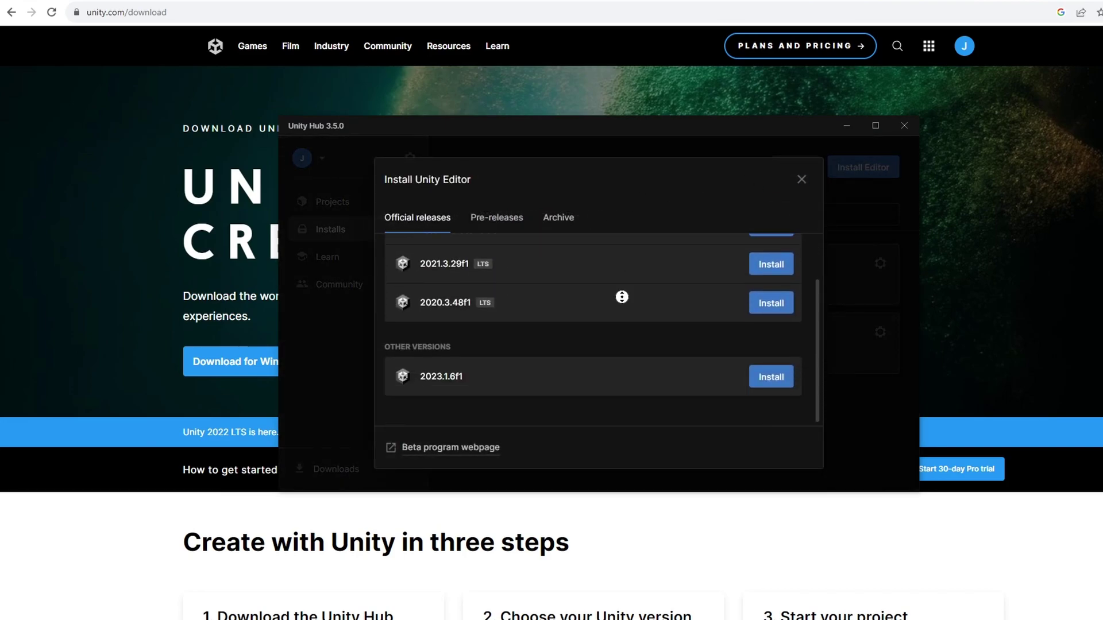
{"action": "key", "text": "Escape"}
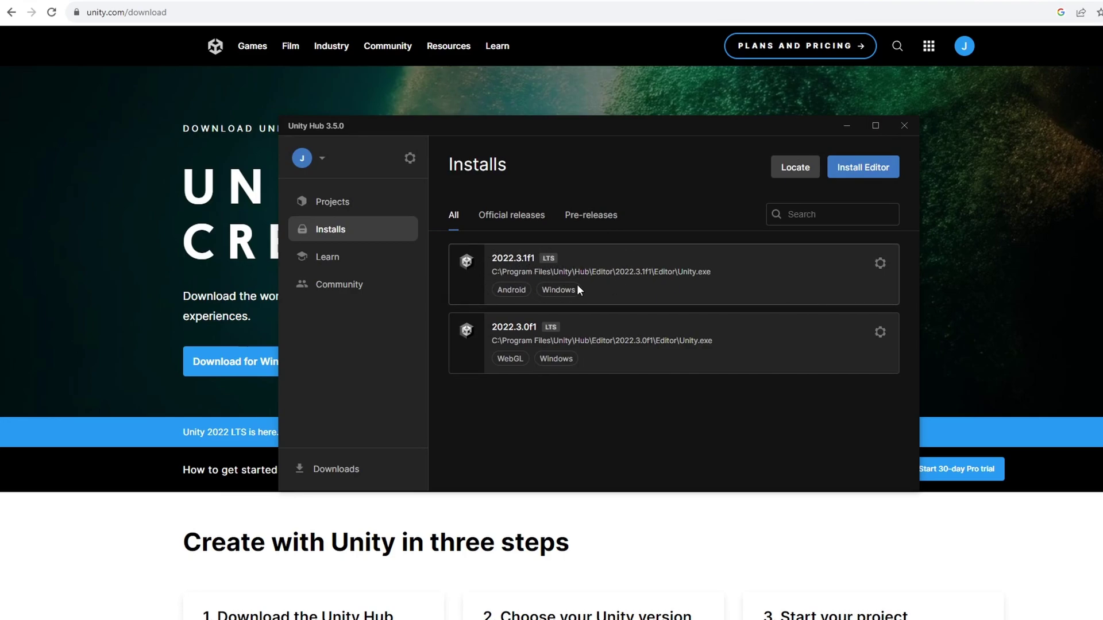
Switch to the DDTRun project in Unity and choose the NuitrackSDK file from Install files for a custom package import
{"action": "mouse_move", "coordinate": [228, 619]}
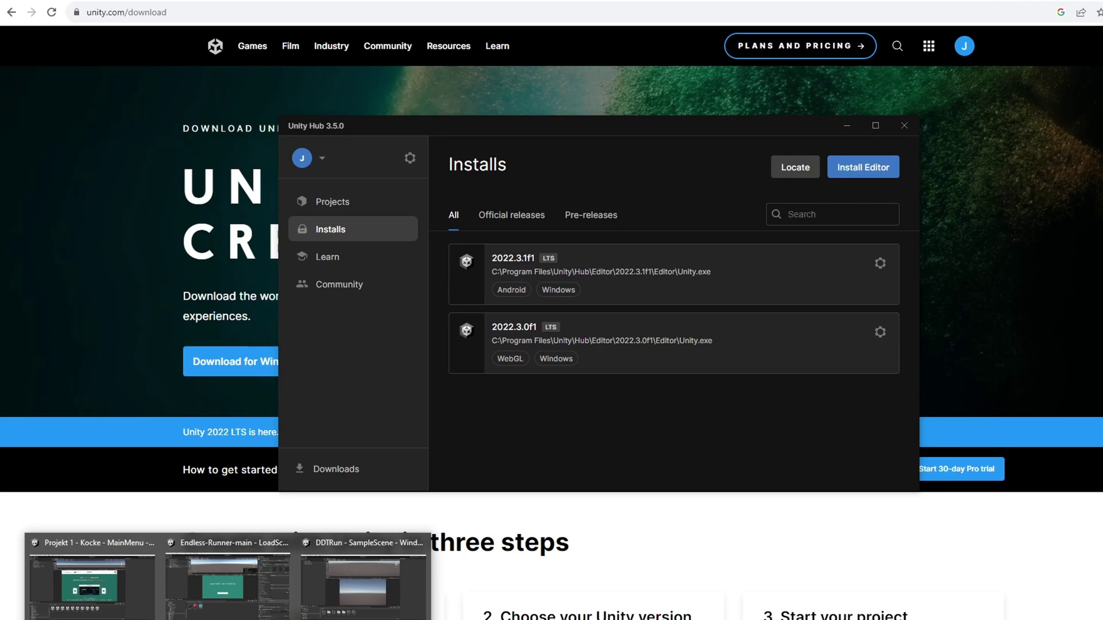
{"action": "left_click", "coordinate": [363, 586]}
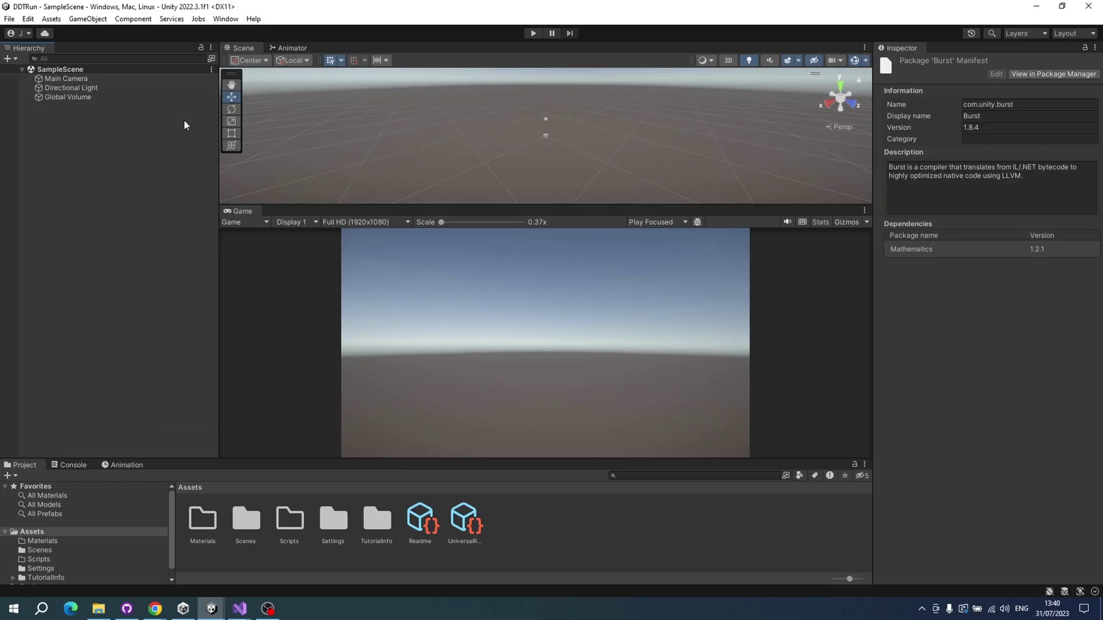
{"action": "left_click", "coordinate": [51, 19]}
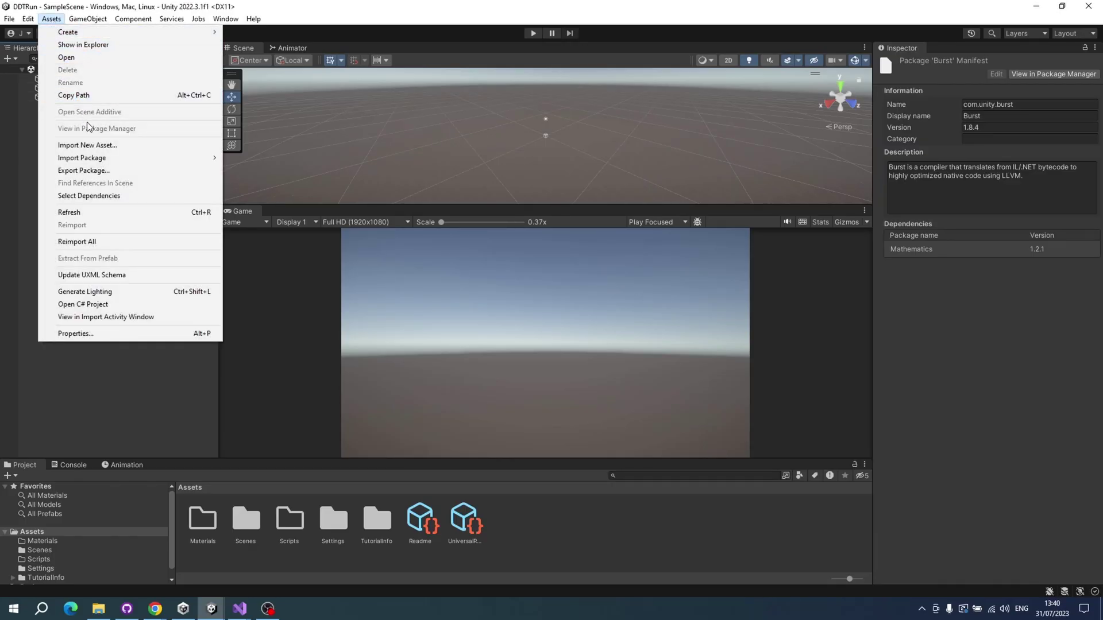
{"action": "mouse_move", "coordinate": [105, 161]}
{"action": "left_click", "coordinate": [264, 159]}
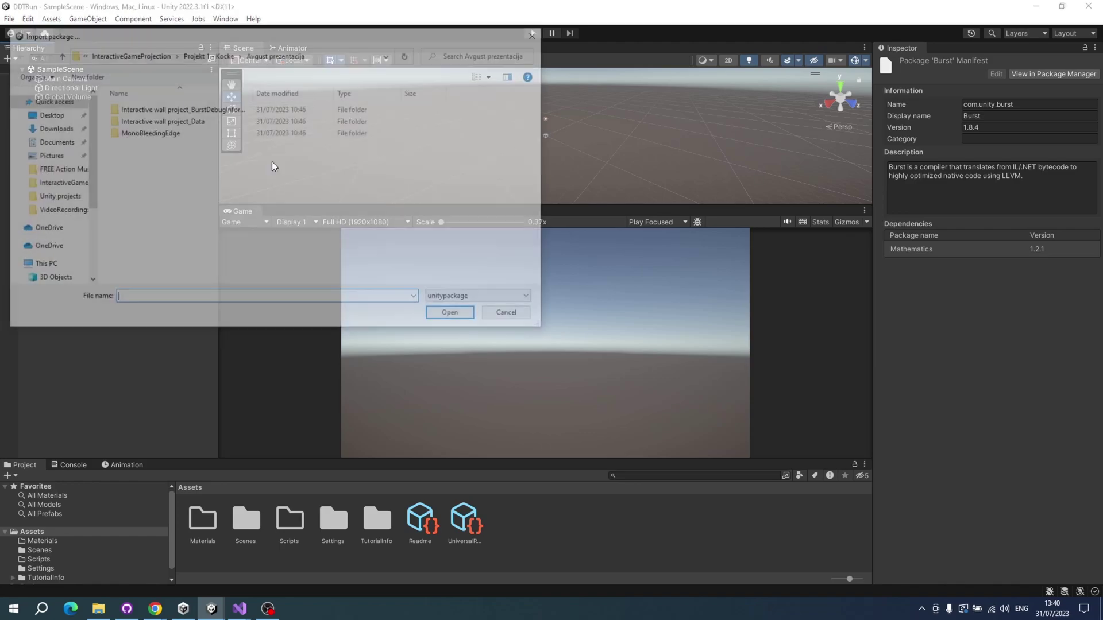
{"action": "left_click_drag", "start_coordinate": [239, 39], "coordinate": [378, 87]}
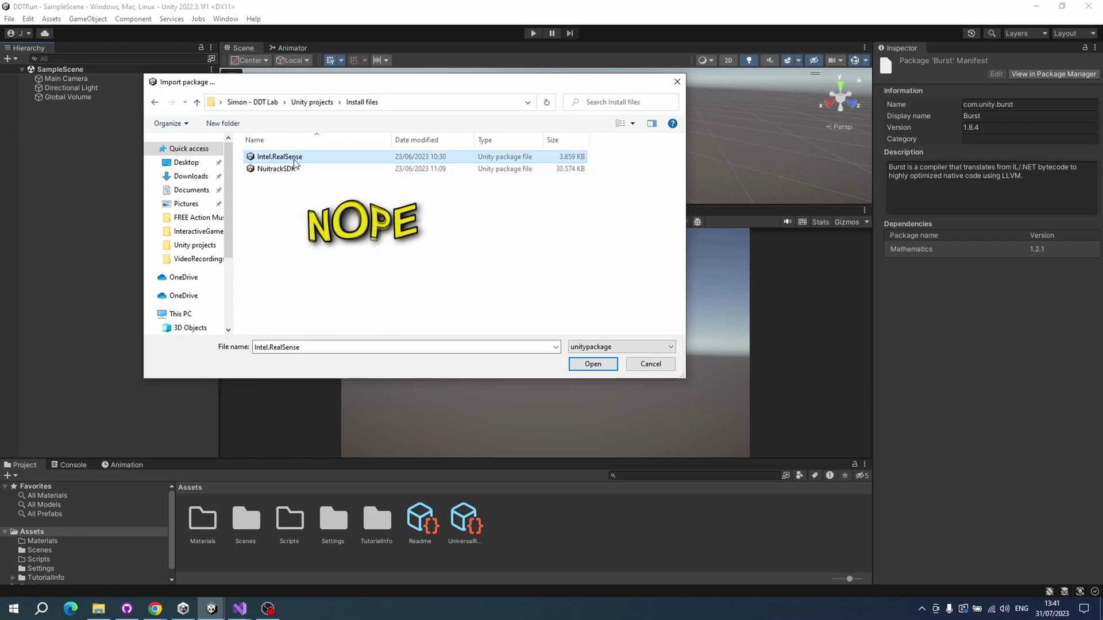
{"action": "left_click", "coordinate": [290, 170]}
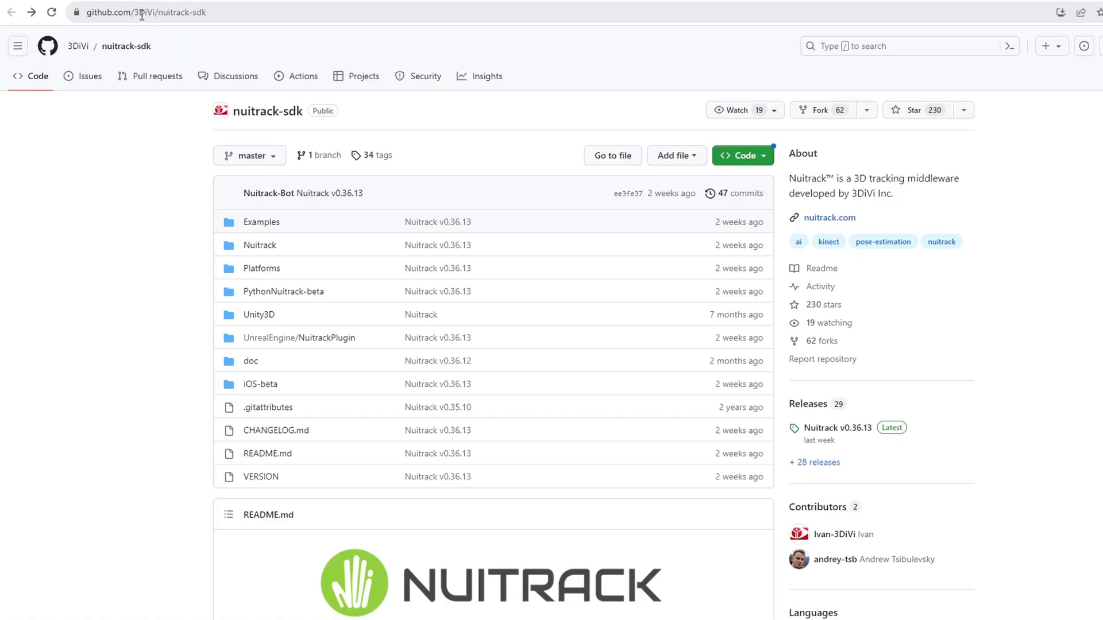
Open 3DiVi's organization page on GitHub in the browser and go to its nuitrack-sdk repository
{"action": "left_click", "coordinate": [79, 47]}
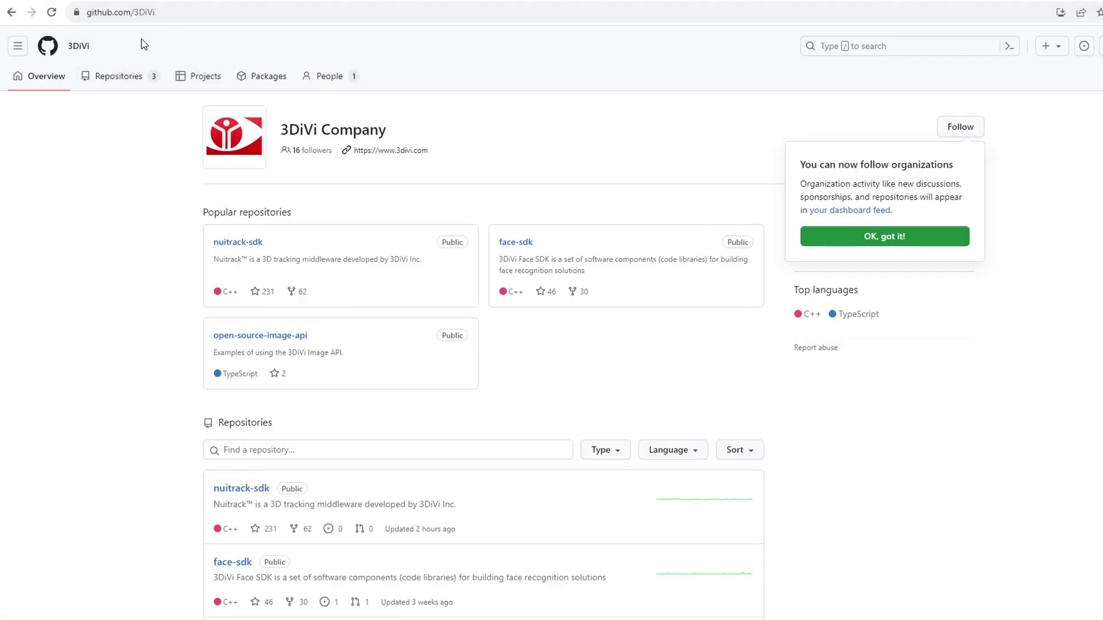
{"action": "left_click", "coordinate": [239, 242]}
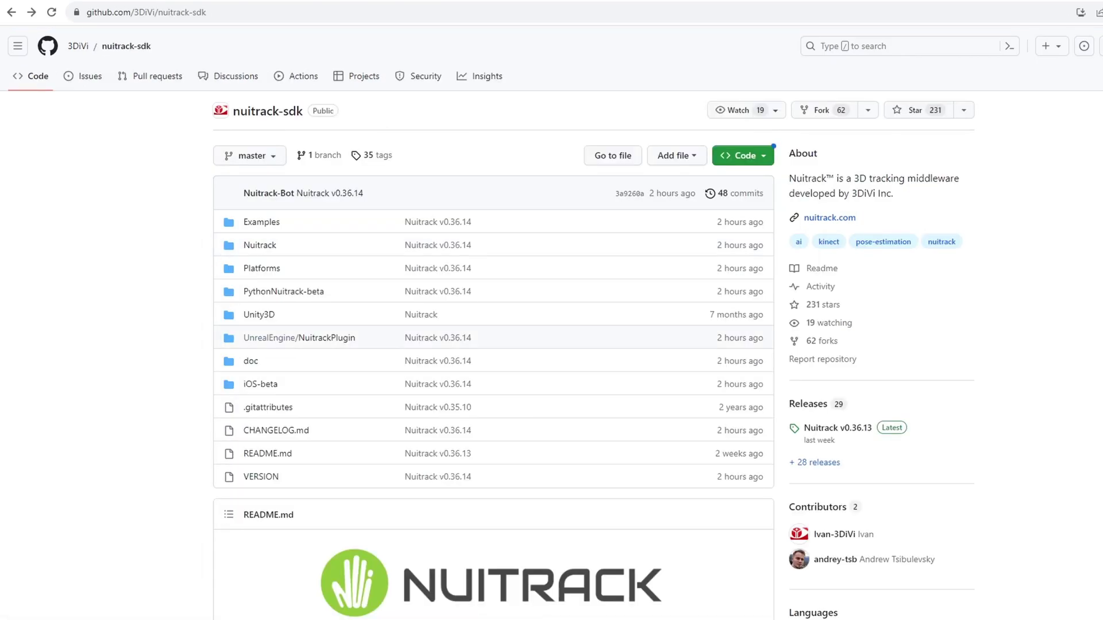
Read through the repository's README and open the Nuitrack Runtime download folder for the platform of choice
{"action": "scroll", "coordinate": [494, 344], "scroll_direction": "down", "scroll_amount": 15}
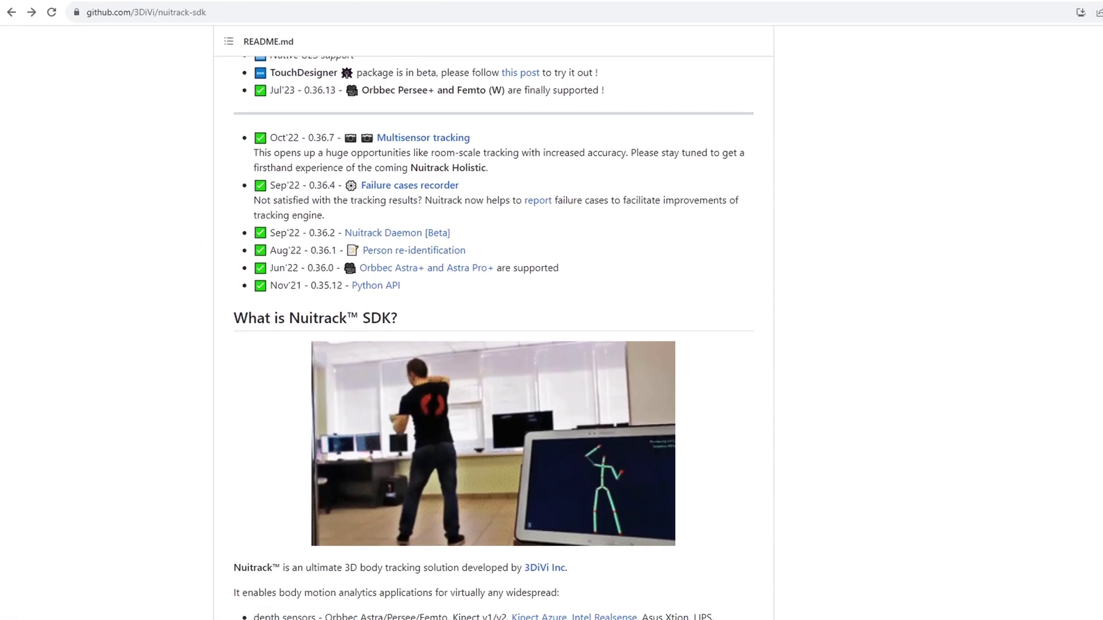
{"action": "scroll", "coordinate": [494, 344], "scroll_direction": "down", "scroll_amount": 9}
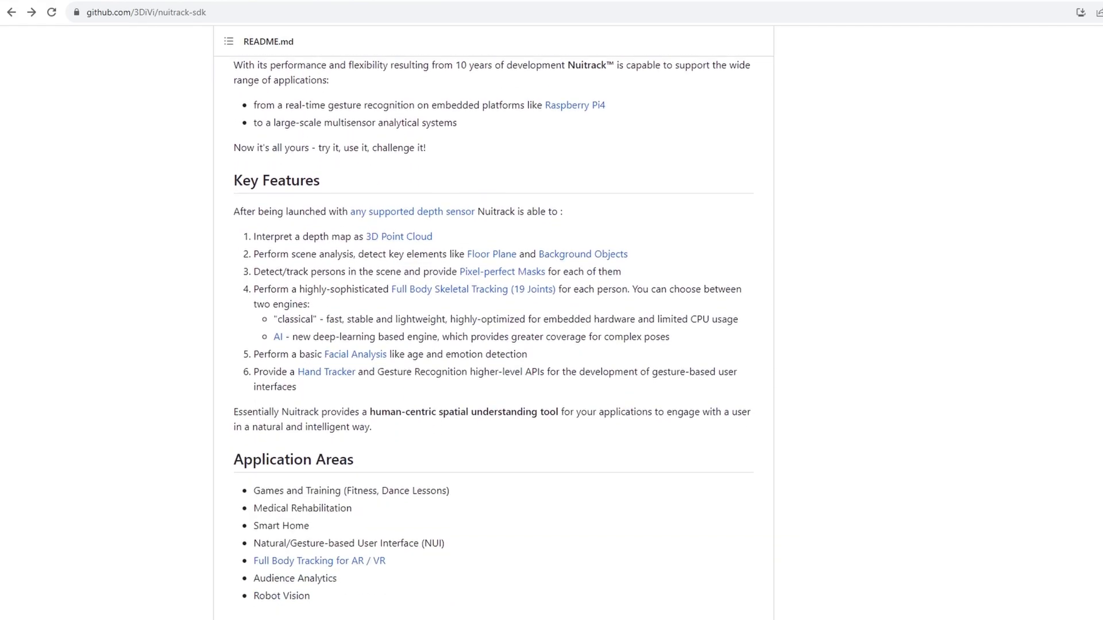
{"action": "scroll", "coordinate": [262, 428], "scroll_direction": "down", "scroll_amount": 1}
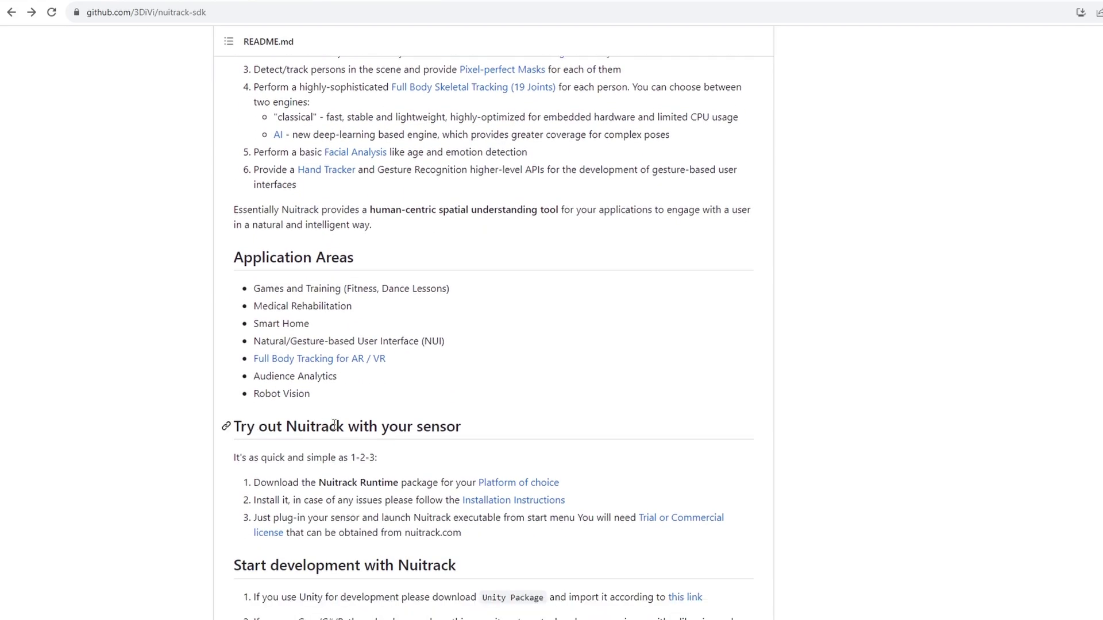
{"action": "left_click", "coordinate": [515, 486]}
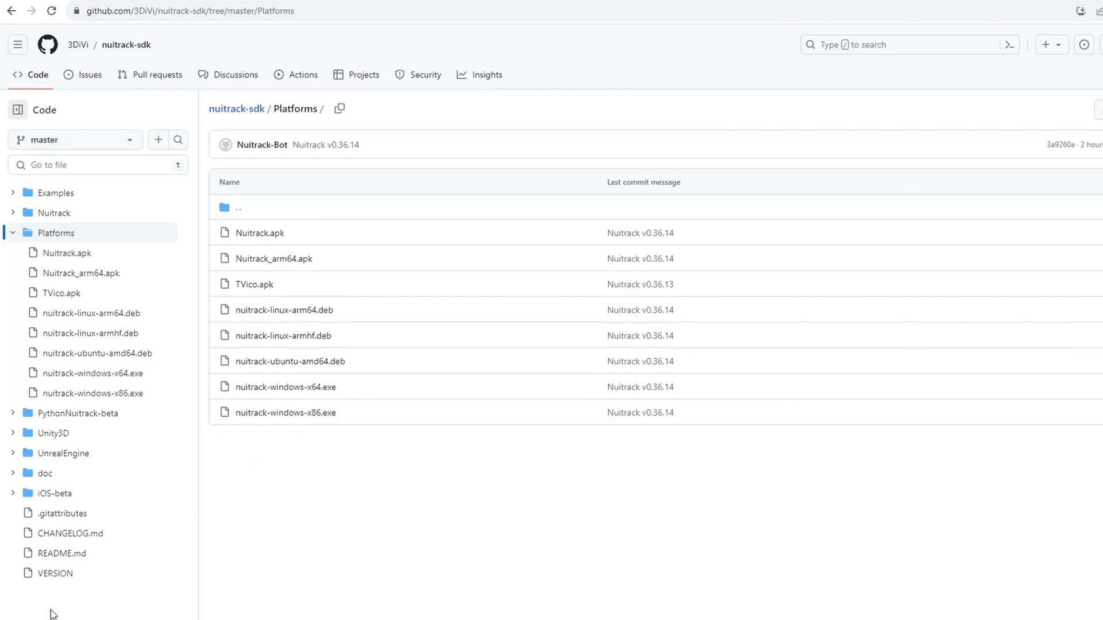
Look up the installed Nuitrack app by searching Windows for "nui" and return to the repository's README
{"action": "left_click", "coordinate": [13, 609]}
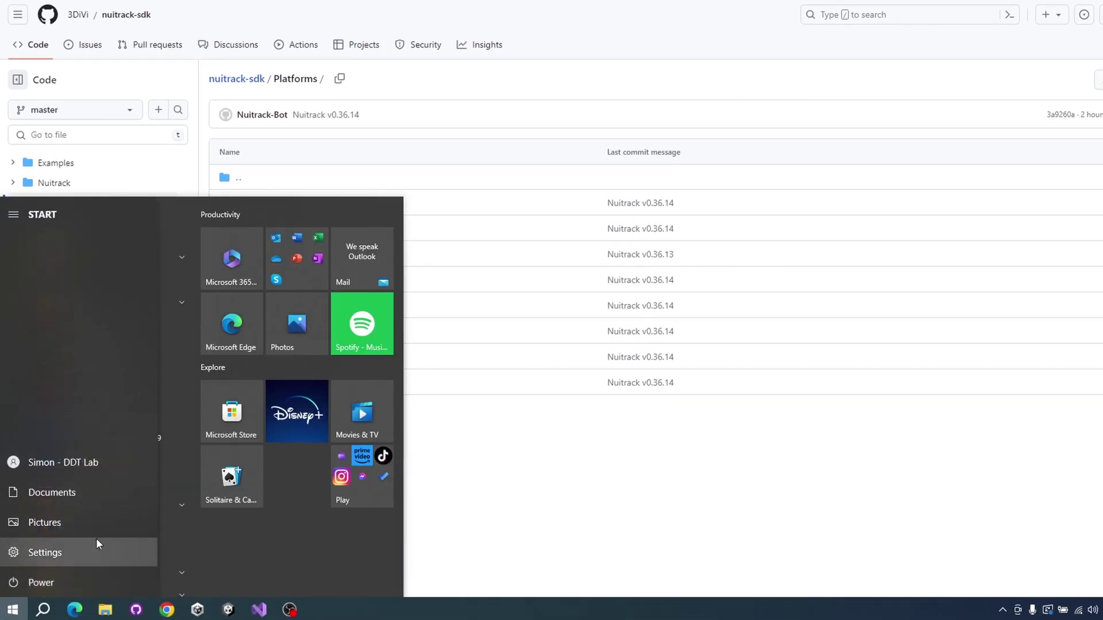
{"action": "type", "text": "nui"}
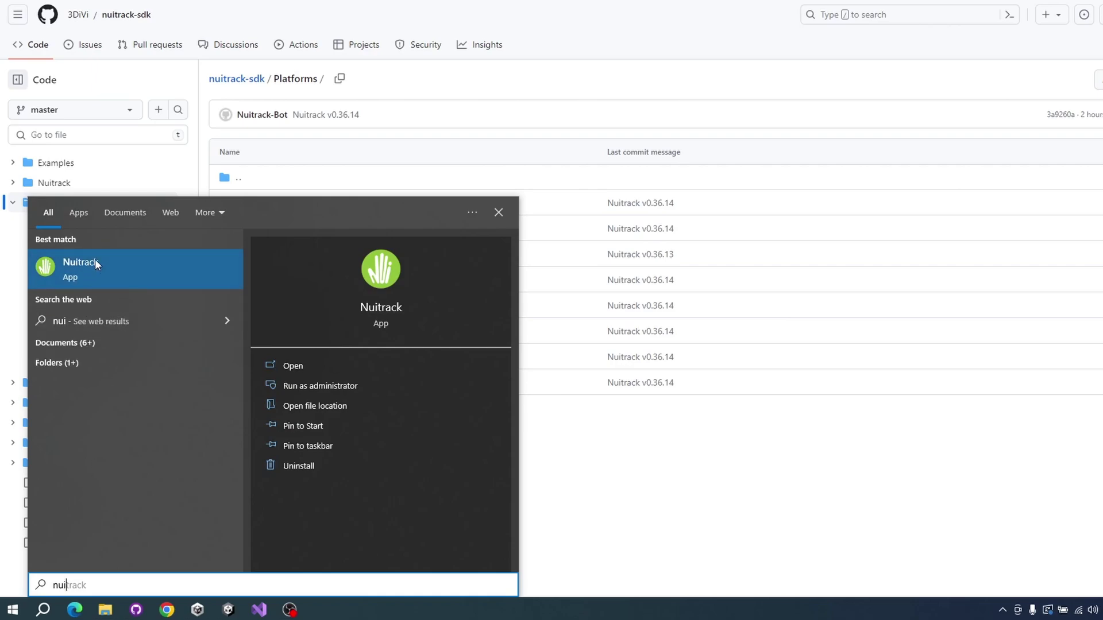
{"action": "left_click", "coordinate": [670, 457]}
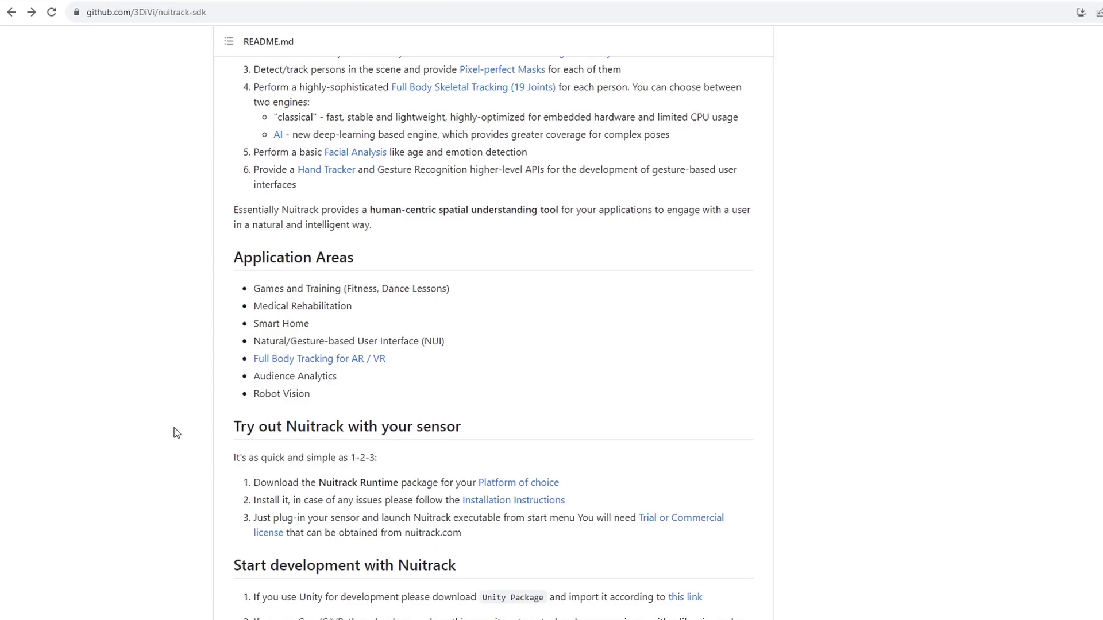
Open the Unity3D folder linked from the README's Unity development instructions and download NuitrackSDK.unitypackage
{"action": "scroll", "coordinate": [175, 428], "scroll_direction": "down", "scroll_amount": 3}
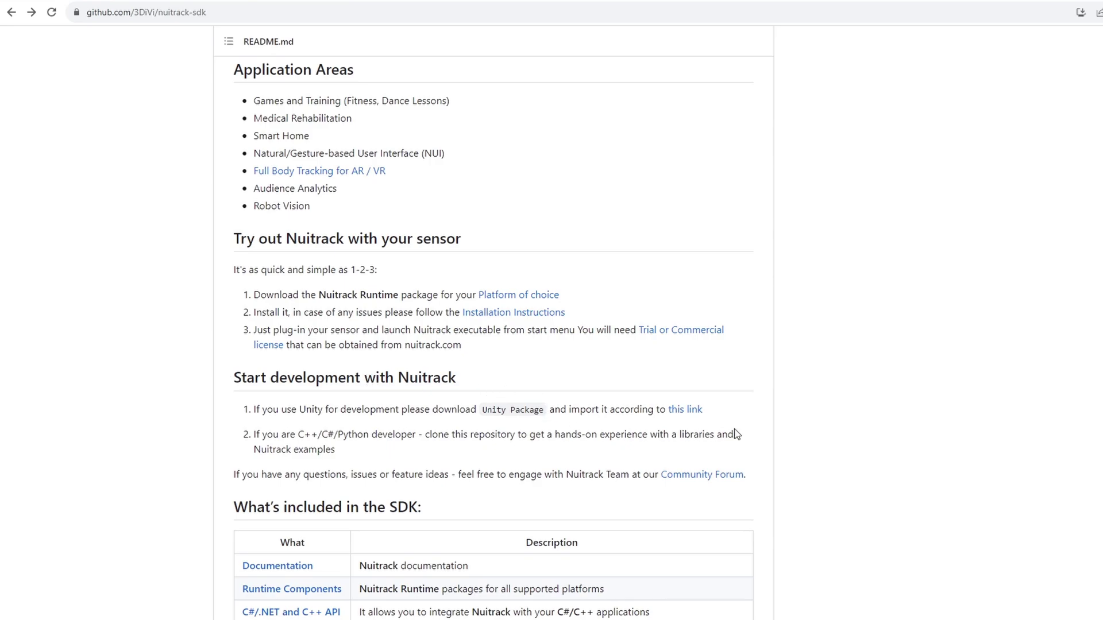
{"action": "left_click", "coordinate": [687, 410]}
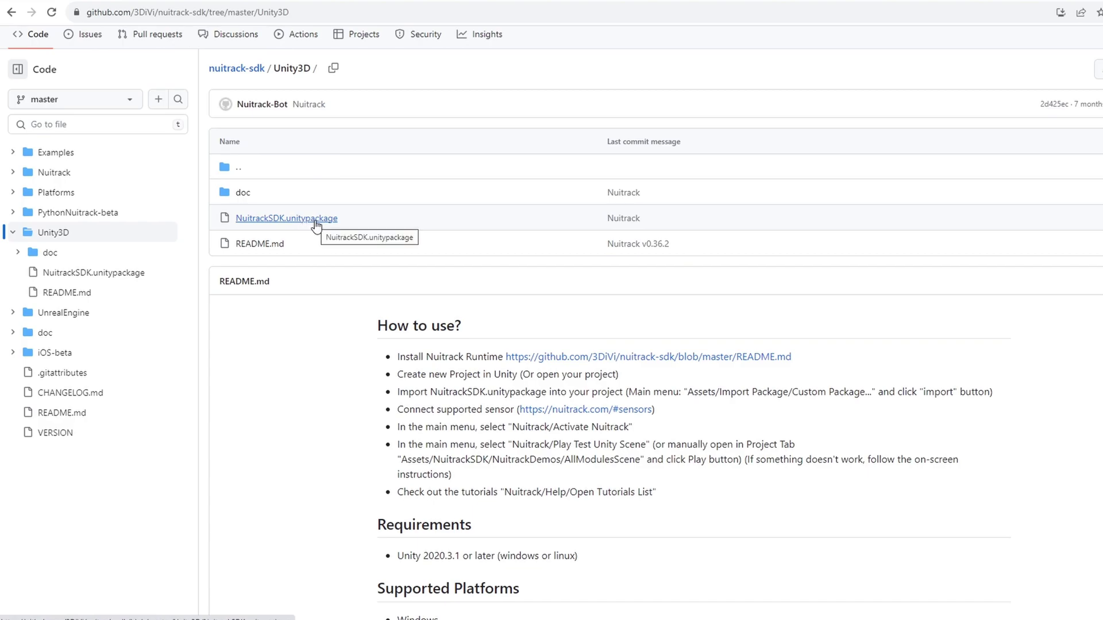
{"action": "left_click", "coordinate": [314, 221]}
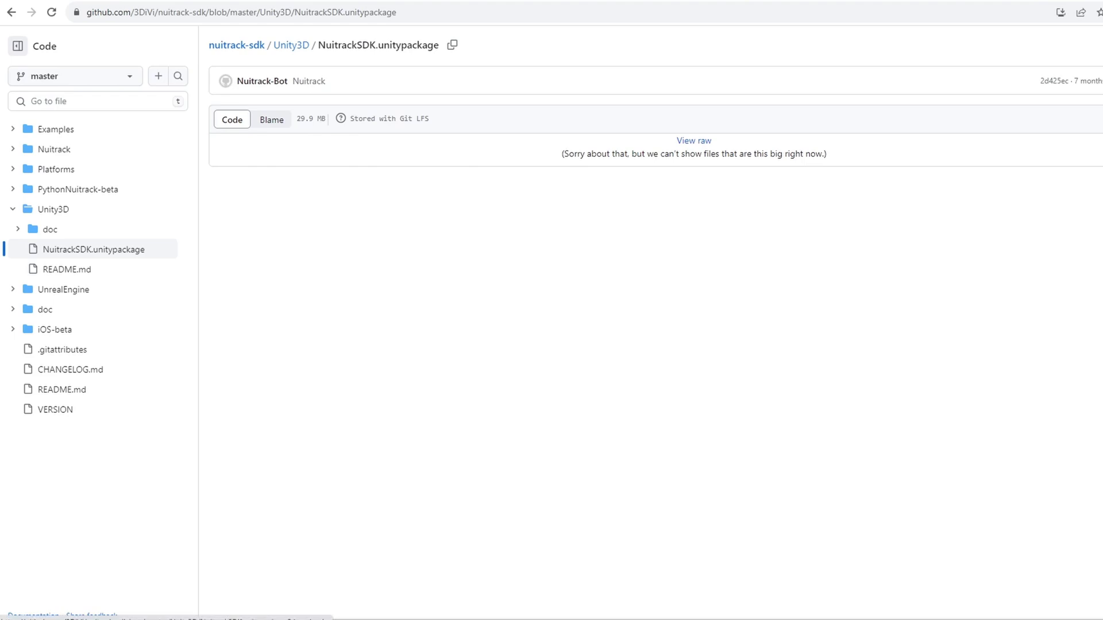
{"action": "left_click", "coordinate": [1100, 120]}
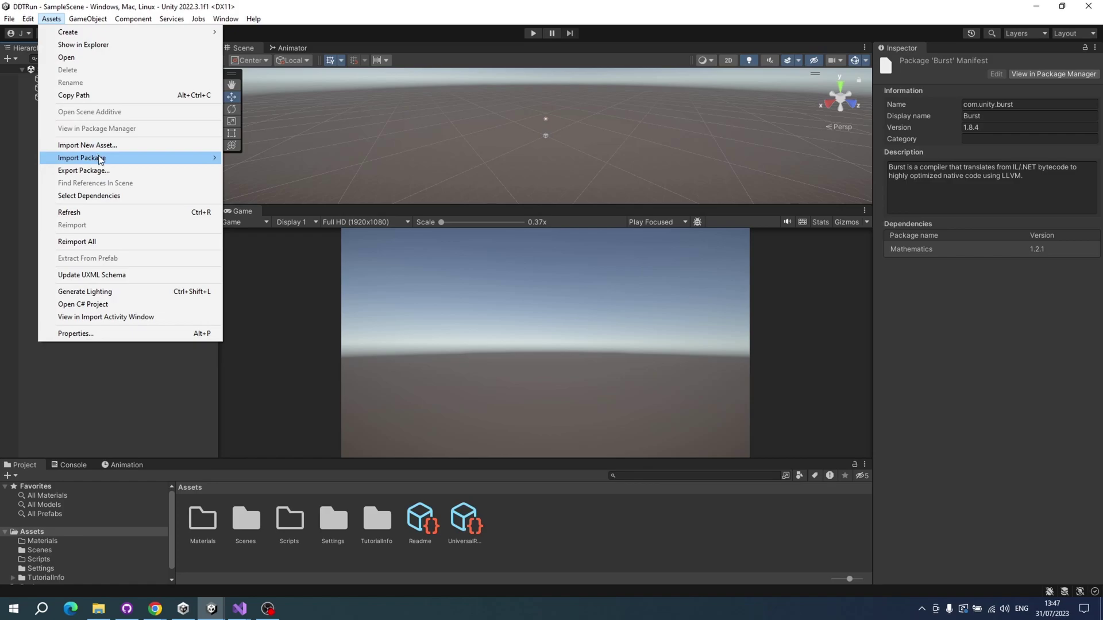
Import the NuitrackSDK custom package from Install files into the DDTRun project with all its contents and open the console messages
{"action": "mouse_move", "coordinate": [100, 159]}
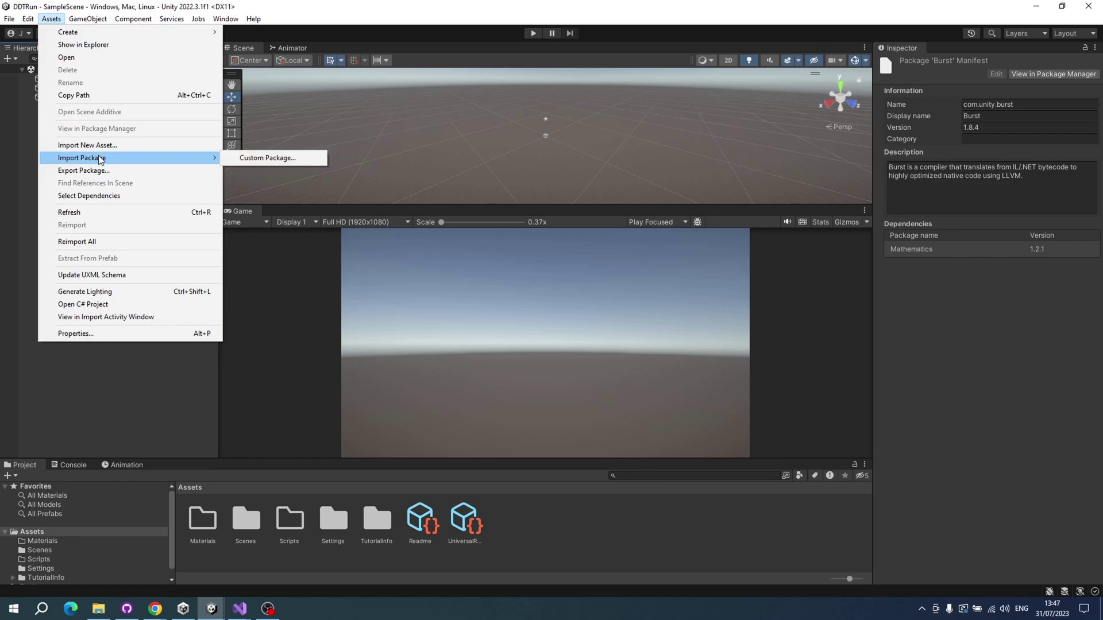
{"action": "left_click", "coordinate": [254, 157]}
{"action": "left_click", "coordinate": [271, 170]}
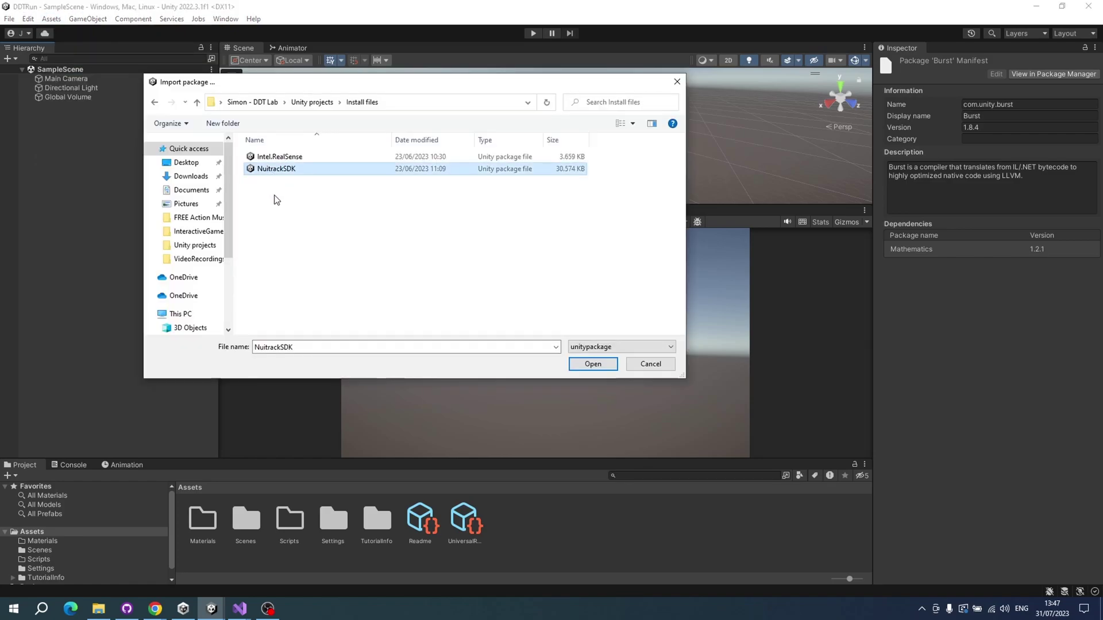
{"action": "left_click", "coordinate": [594, 364]}
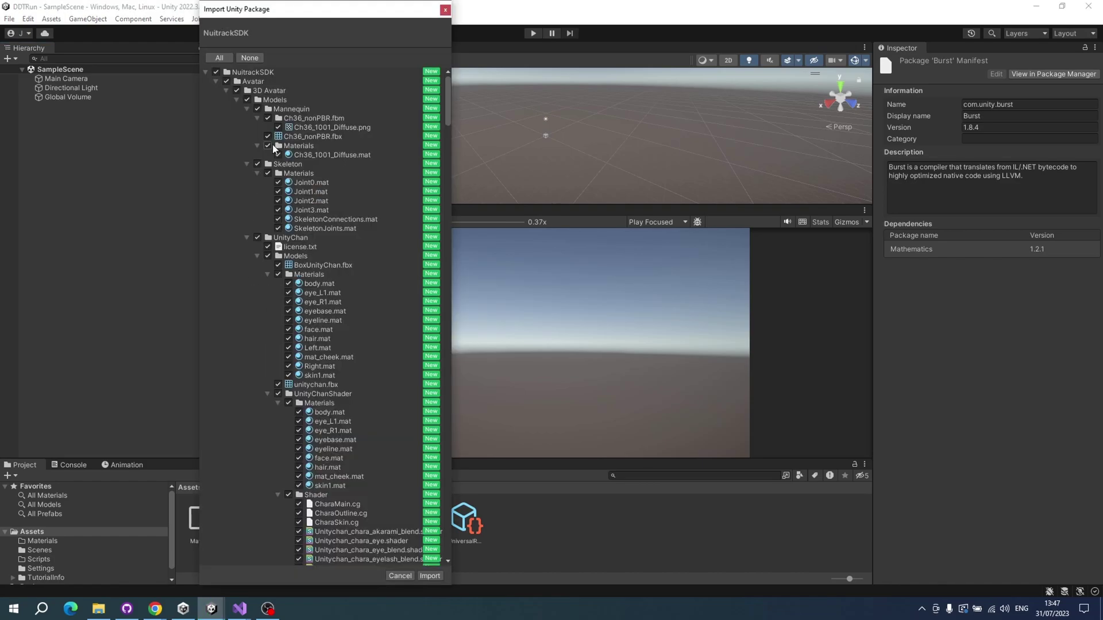
{"action": "left_click_drag", "start_coordinate": [447, 112], "coordinate": [436, 552]}
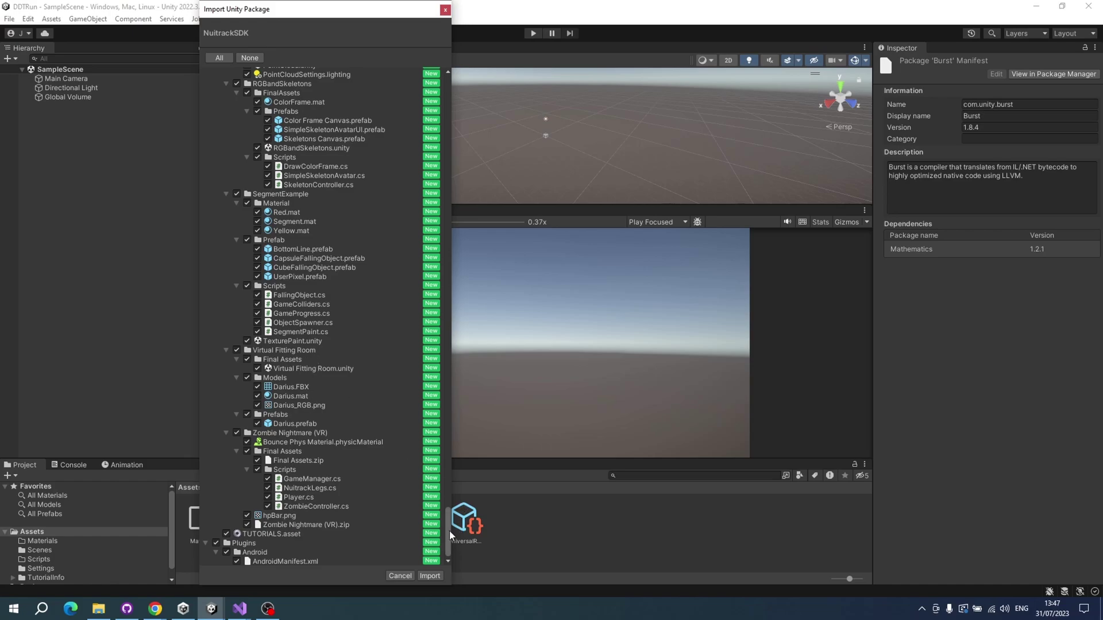
{"action": "left_click_drag", "start_coordinate": [450, 531], "coordinate": [426, 394]}
{"action": "key", "text": "Return"}
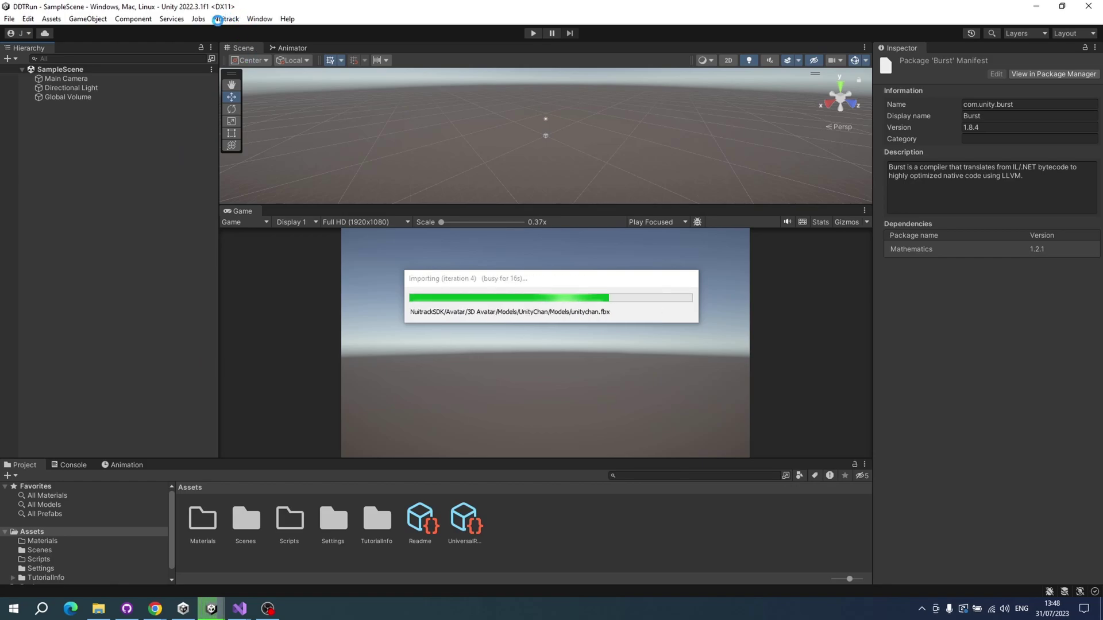
{"action": "left_click", "coordinate": [332, 592]}
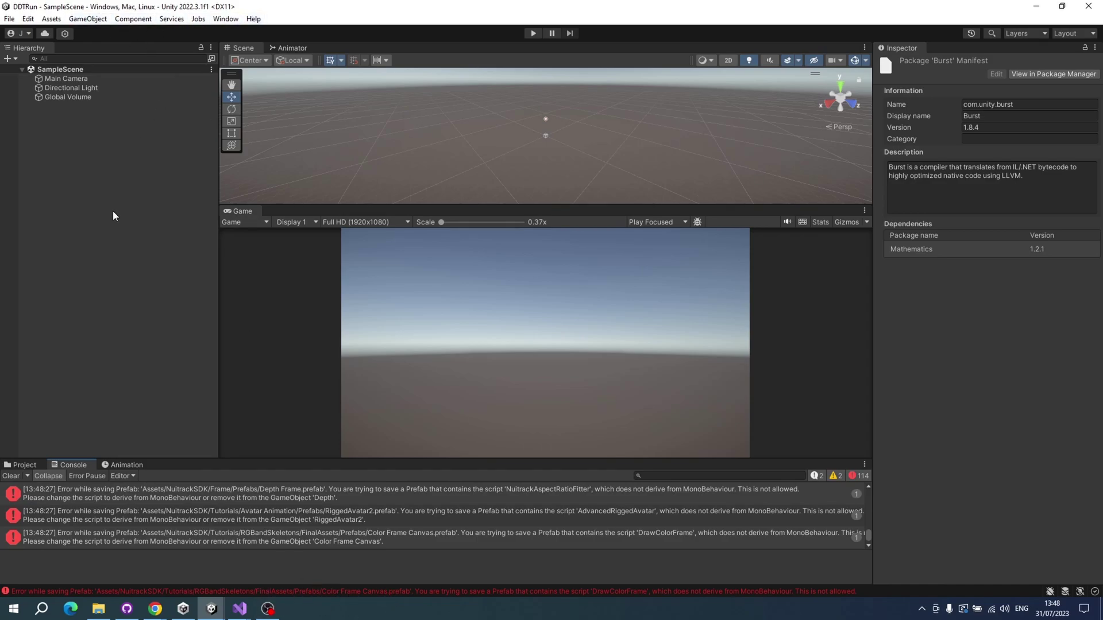
Open the BasicSkeleton scene from the NuitrackSDK package's Tutorials/First Project folder
{"action": "left_click", "coordinate": [27, 466]}
{"action": "scroll", "coordinate": [122, 547], "scroll_direction": "down", "scroll_amount": 2}
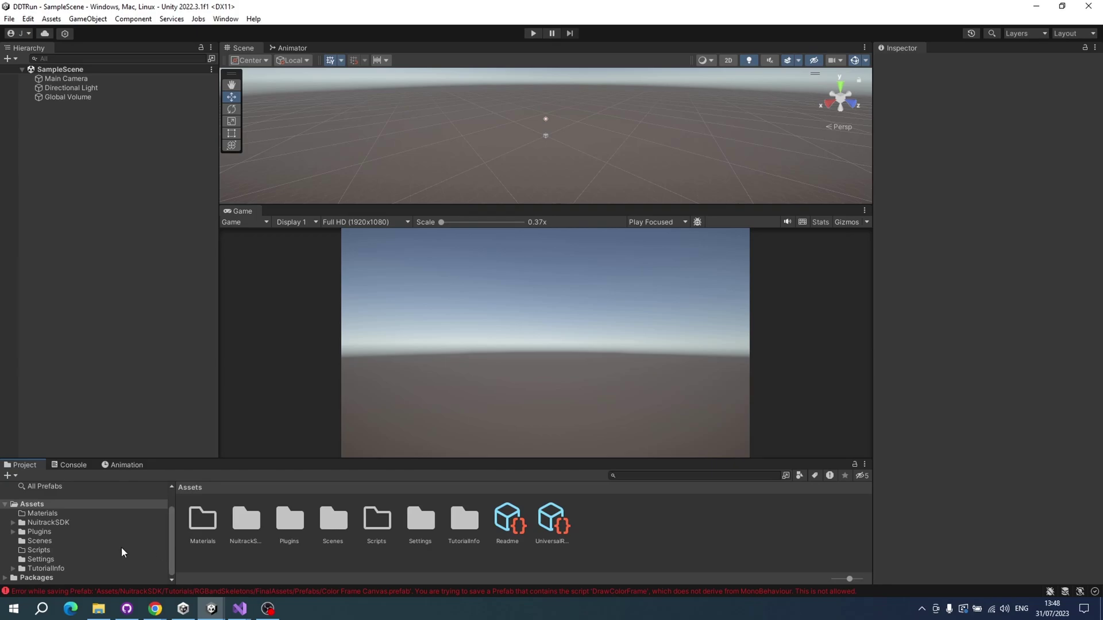
{"action": "double_click", "coordinate": [49, 522]}
{"action": "scroll", "coordinate": [94, 543], "scroll_direction": "down", "scroll_amount": 6}
{"action": "left_click", "coordinate": [21, 523]}
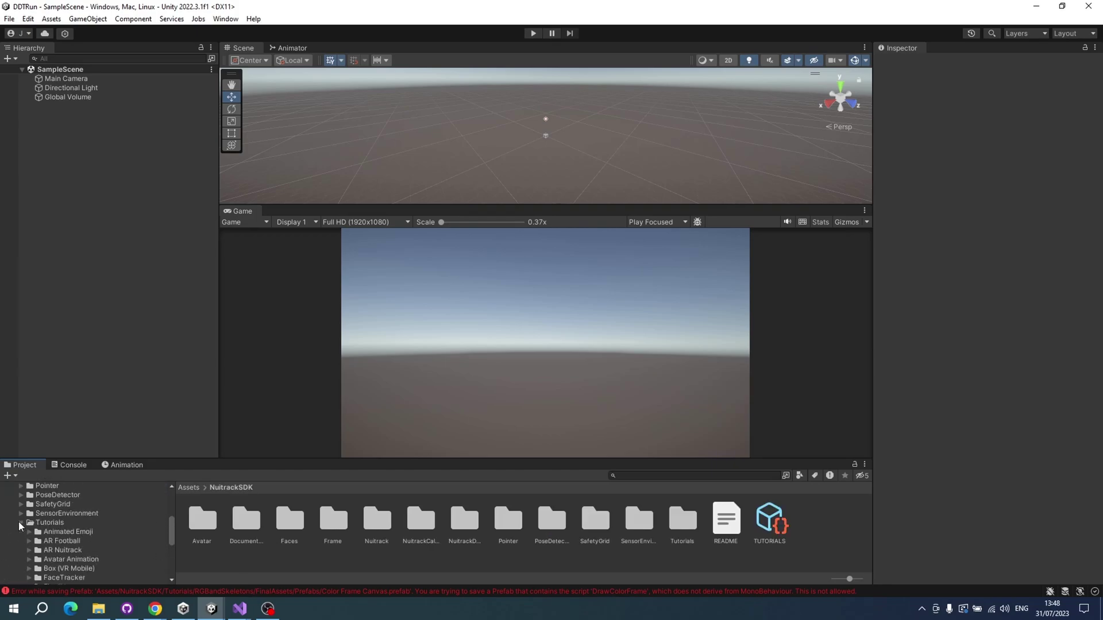
{"action": "scroll", "coordinate": [87, 528], "scroll_direction": "down", "scroll_amount": 3}
{"action": "left_click", "coordinate": [76, 523]}
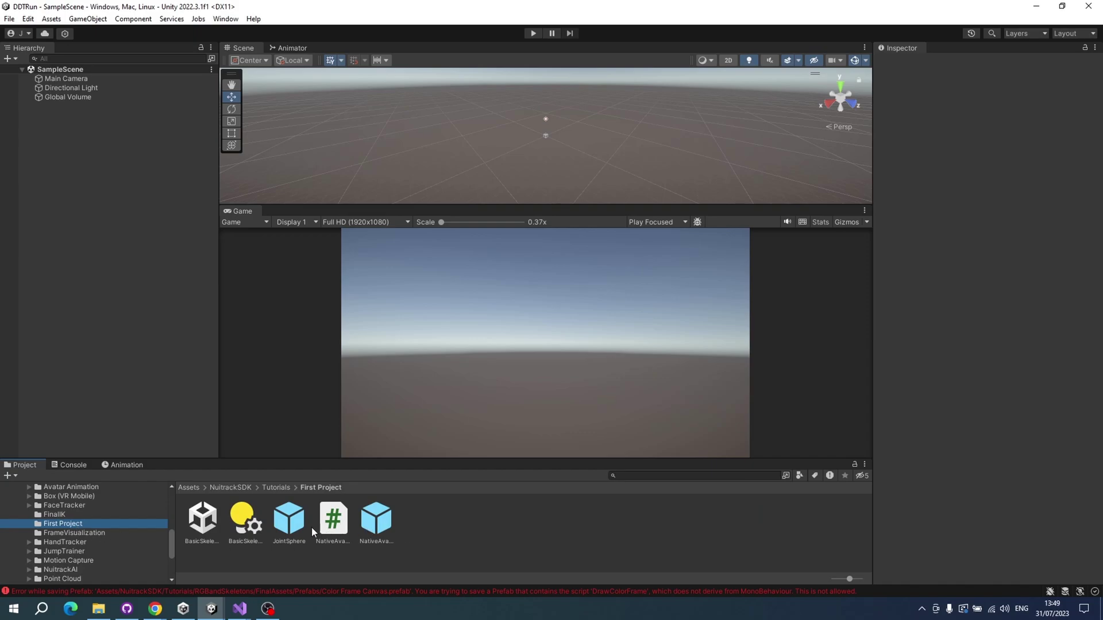
{"action": "double_click", "coordinate": [202, 520]}
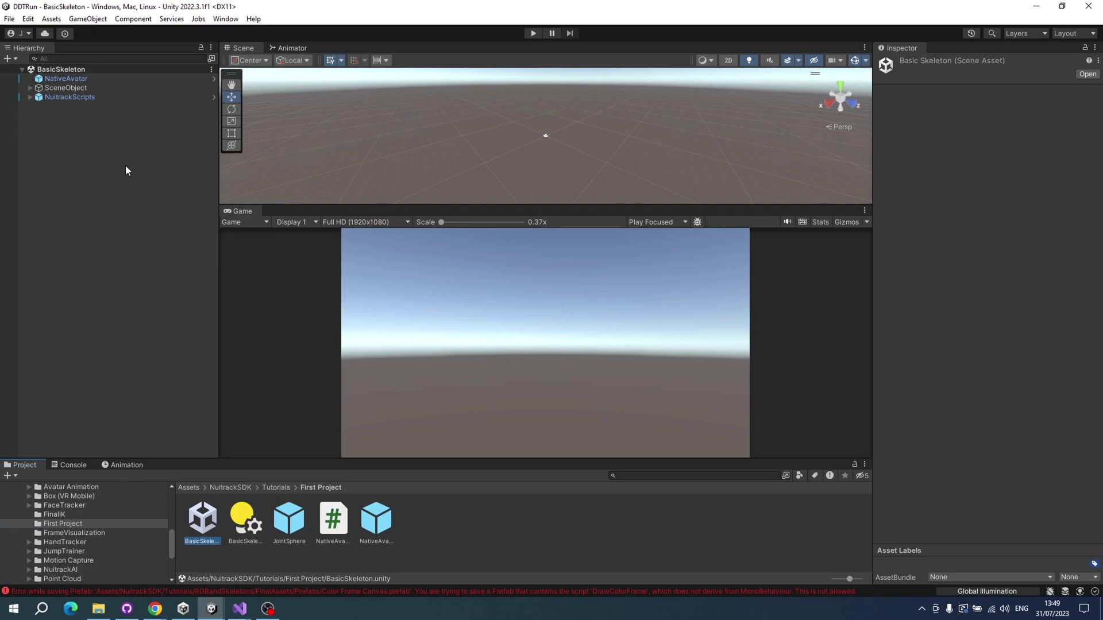
Run the BasicSkeleton scene in Play mode to test the skeleton tracking and stop it
{"action": "left_click", "coordinate": [126, 167]}
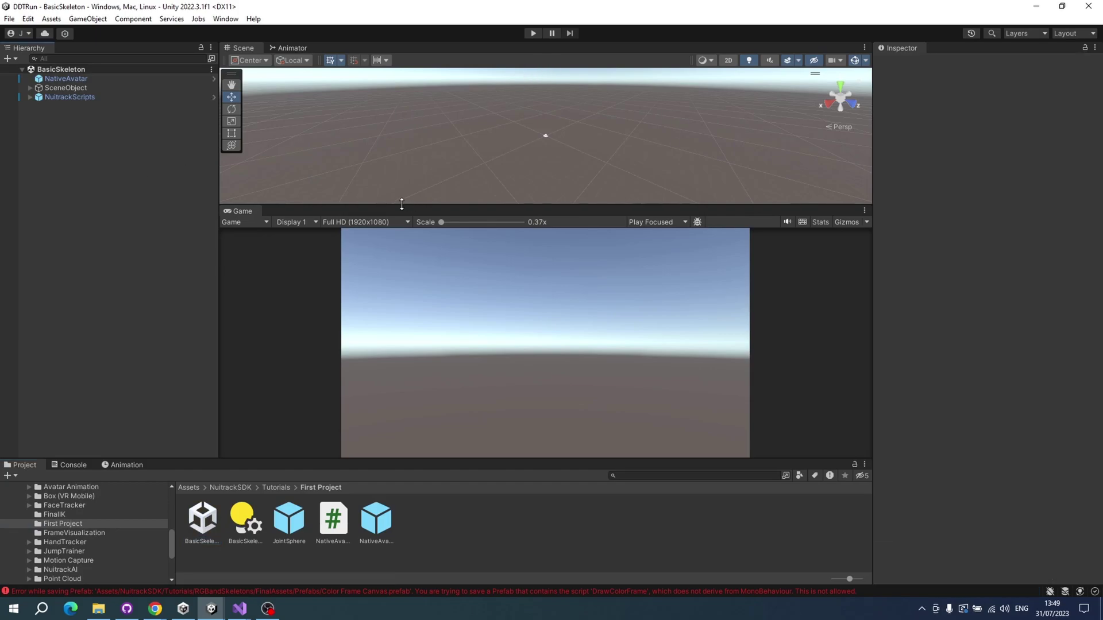
{"action": "left_click", "coordinate": [534, 33]}
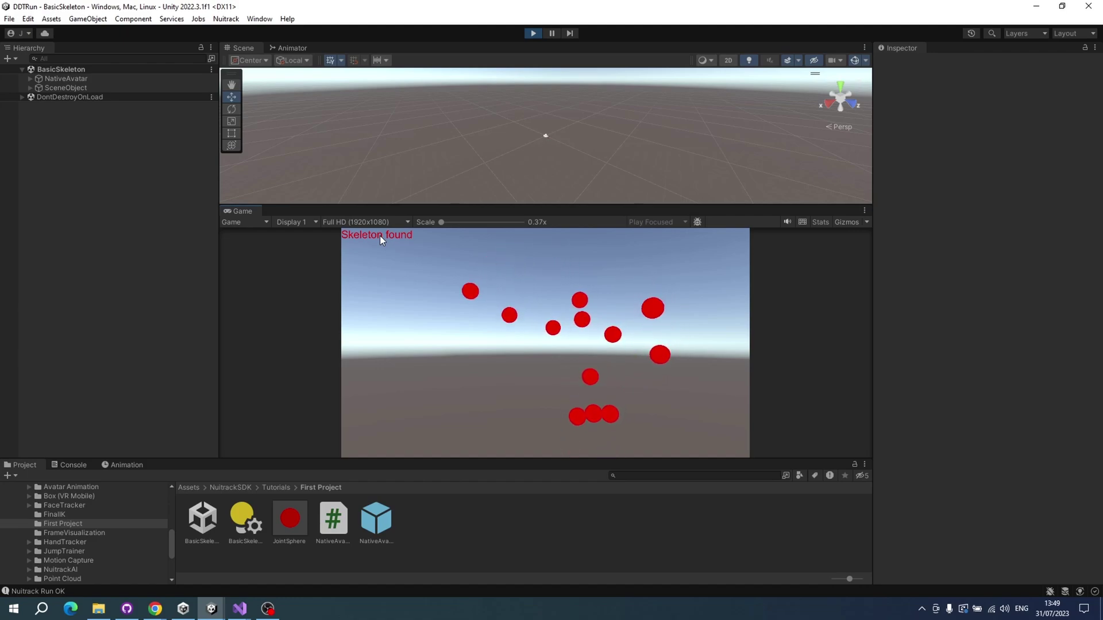
{"action": "left_click", "coordinate": [534, 33]}
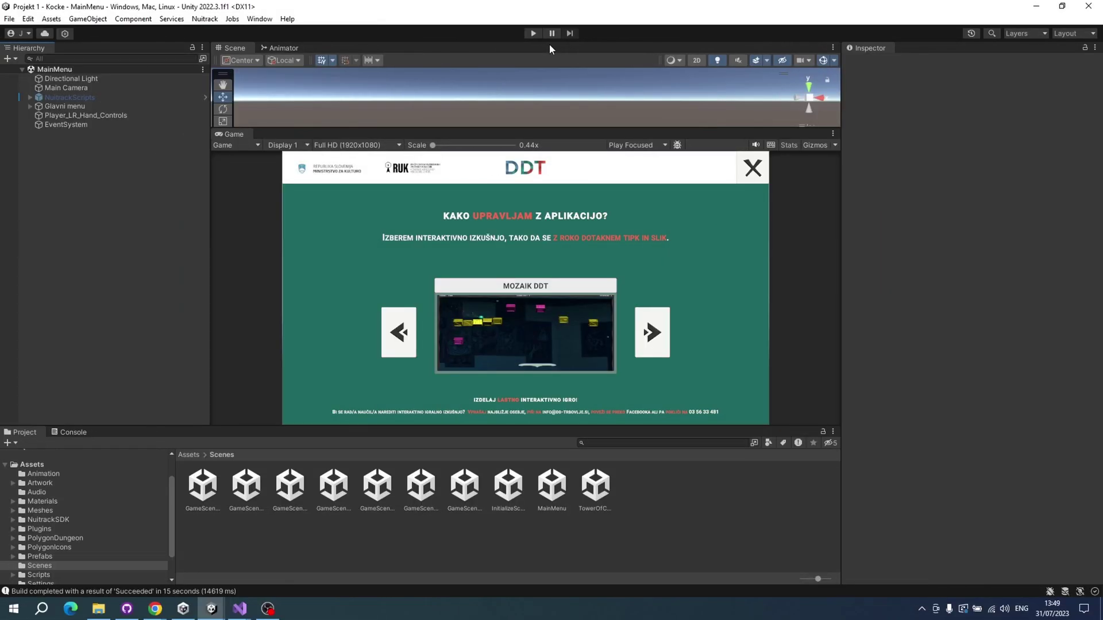
Run the Kocke project's MainMenu and InitializeScene scenes in Play mode to demonstrate the body-controlled application
{"action": "left_click", "coordinate": [533, 32]}
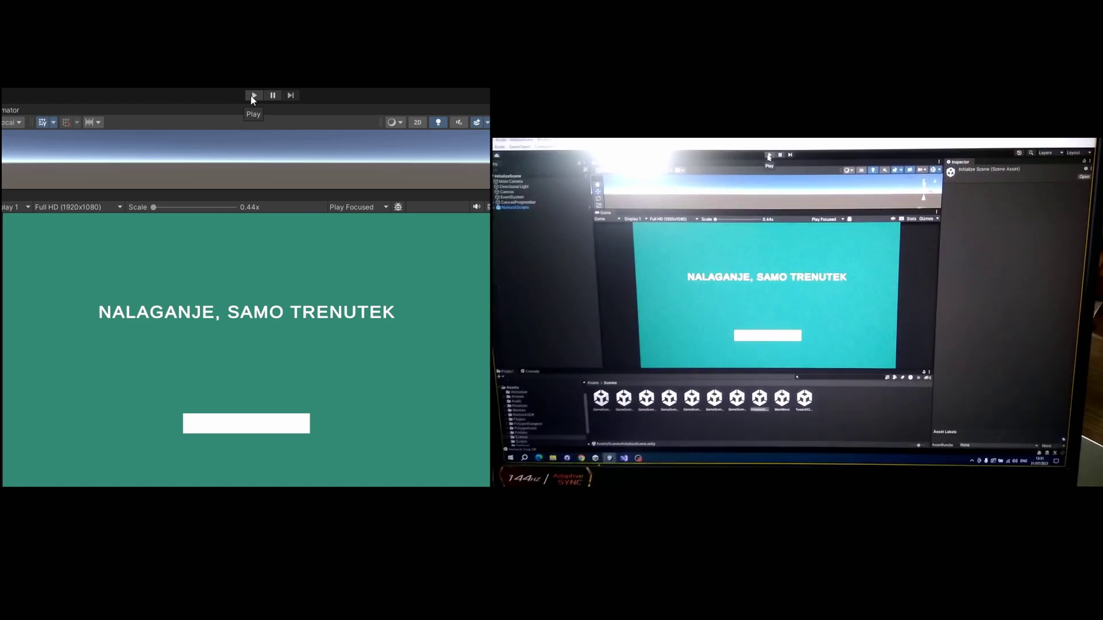
{"action": "left_click", "coordinate": [252, 95]}
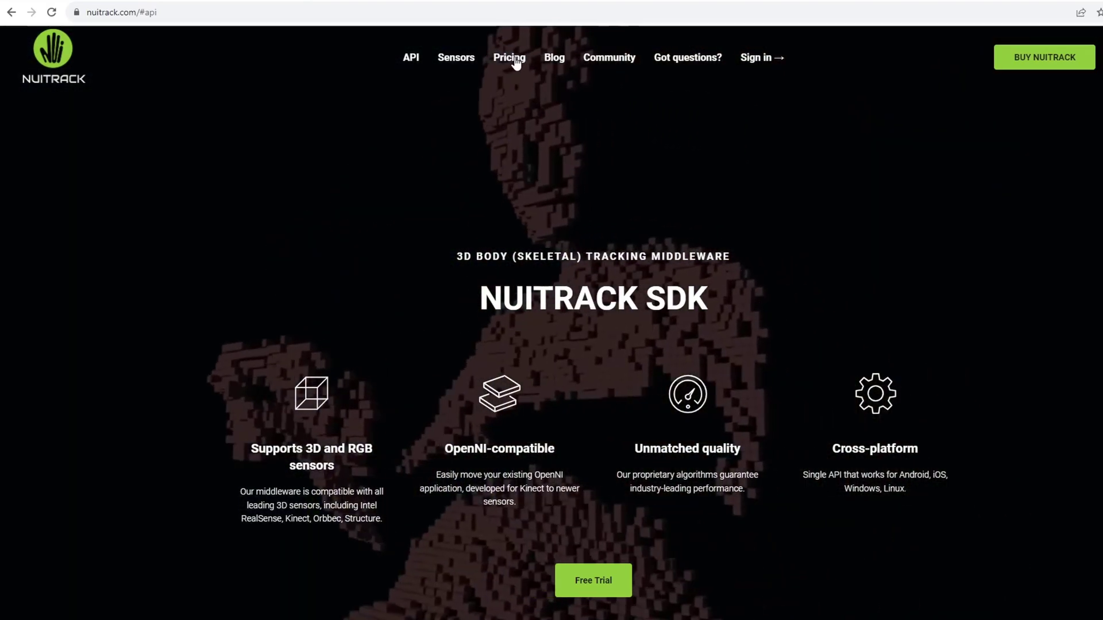
Review the pricing plans on the Nuitrack website and open the purchase page of the Nuitrack AI plan
{"action": "left_click", "coordinate": [512, 58]}
{"action": "middle_click", "coordinate": [158, 303]}
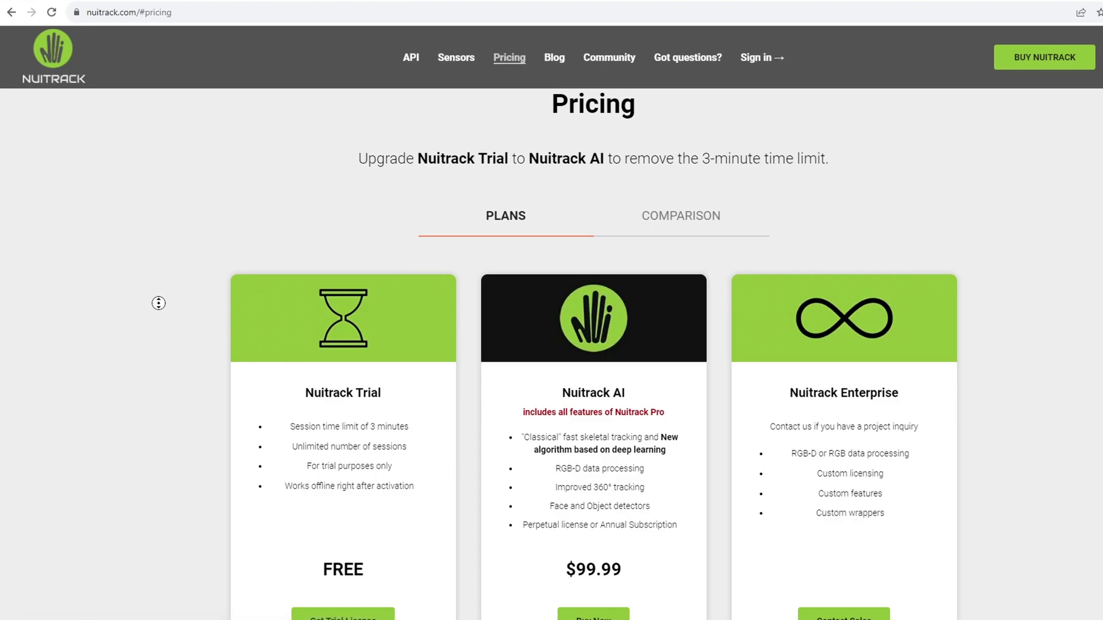
{"action": "scroll", "coordinate": [159, 303], "scroll_direction": "down", "scroll_amount": 2}
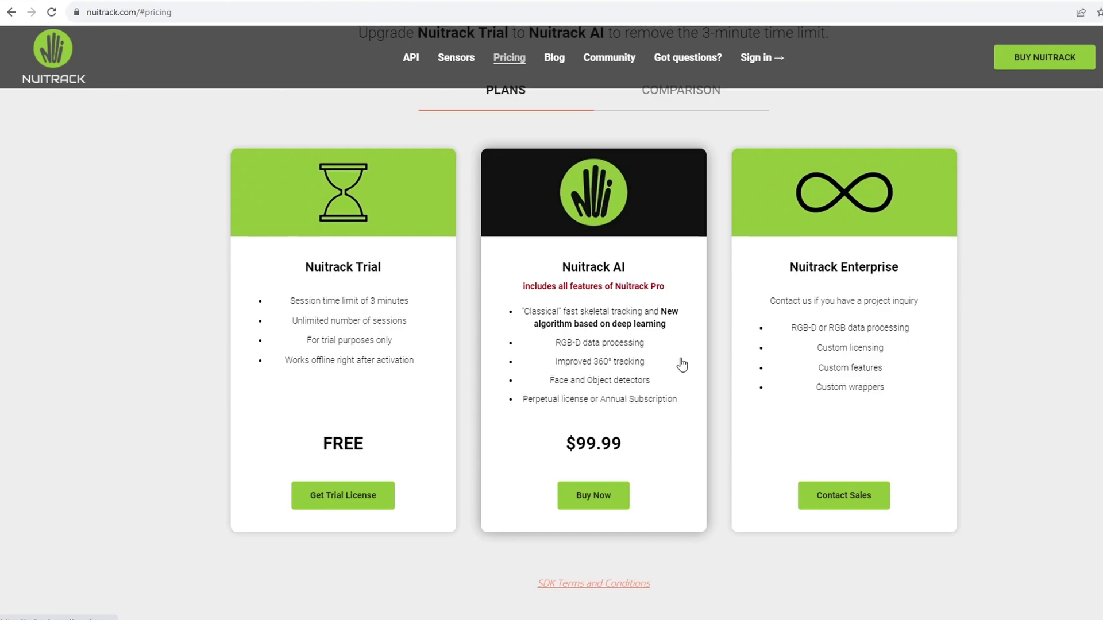
{"action": "left_click", "coordinate": [592, 493]}
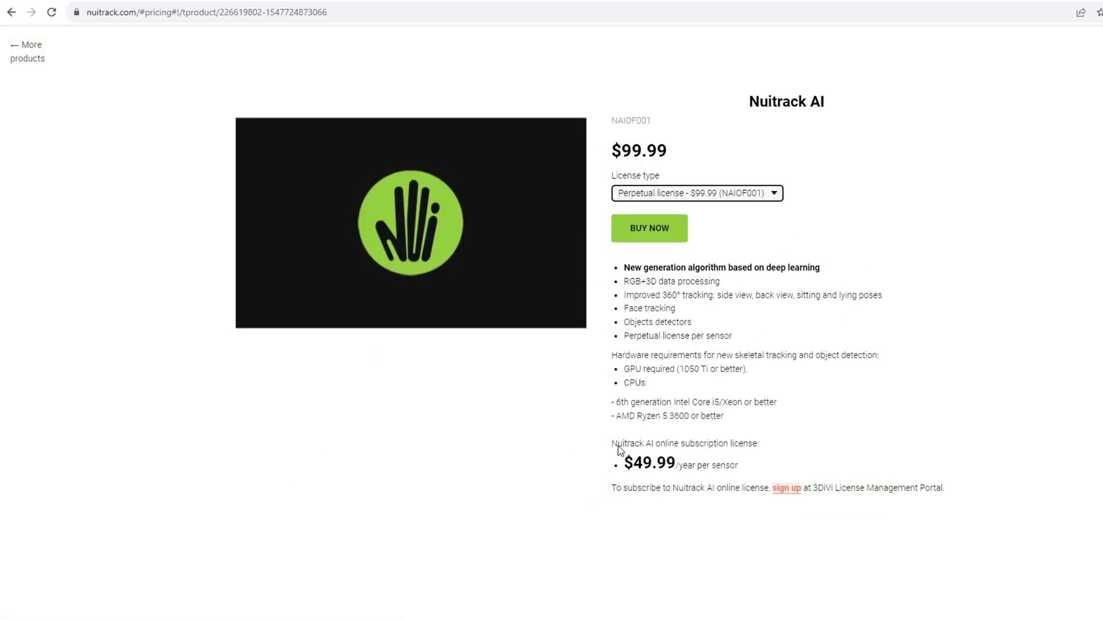
Compare the Nuitrack AI perpetual license price with the online subscription price per sensor and close the product page
{"action": "left_click_drag", "start_coordinate": [619, 447], "coordinate": [651, 447]}
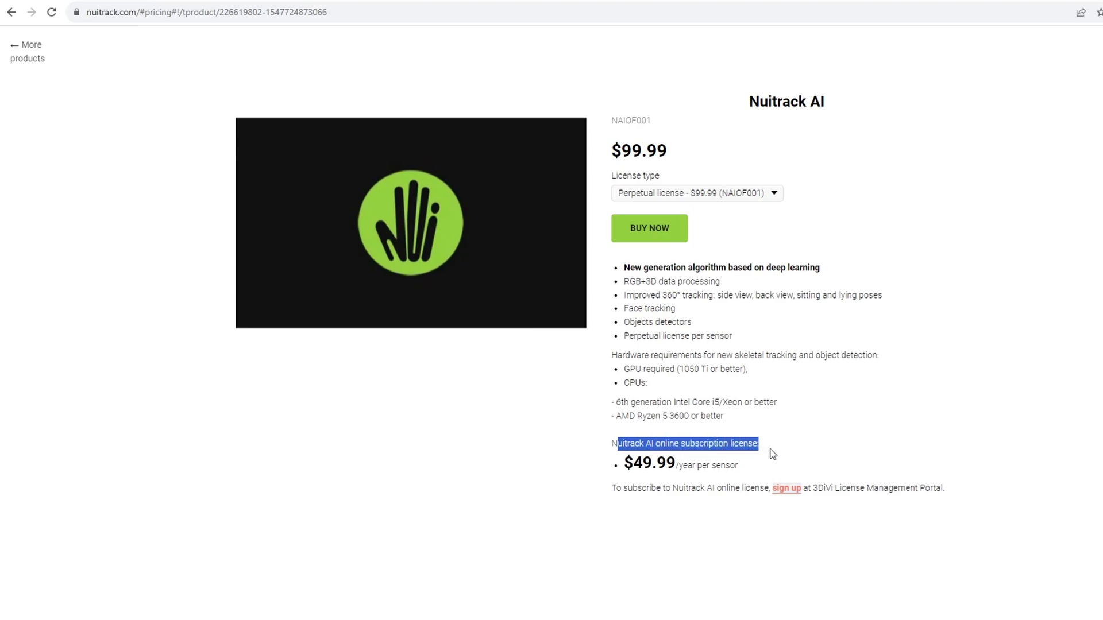
{"action": "left_click_drag", "start_coordinate": [739, 466], "coordinate": [630, 474]}
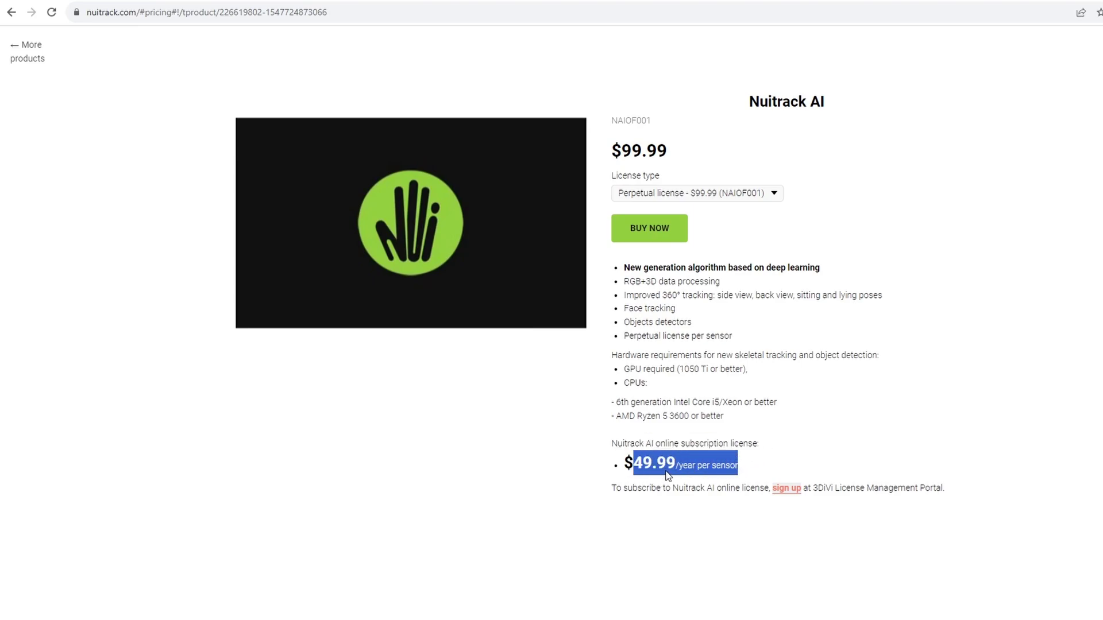
{"action": "left_click", "coordinate": [753, 467]}
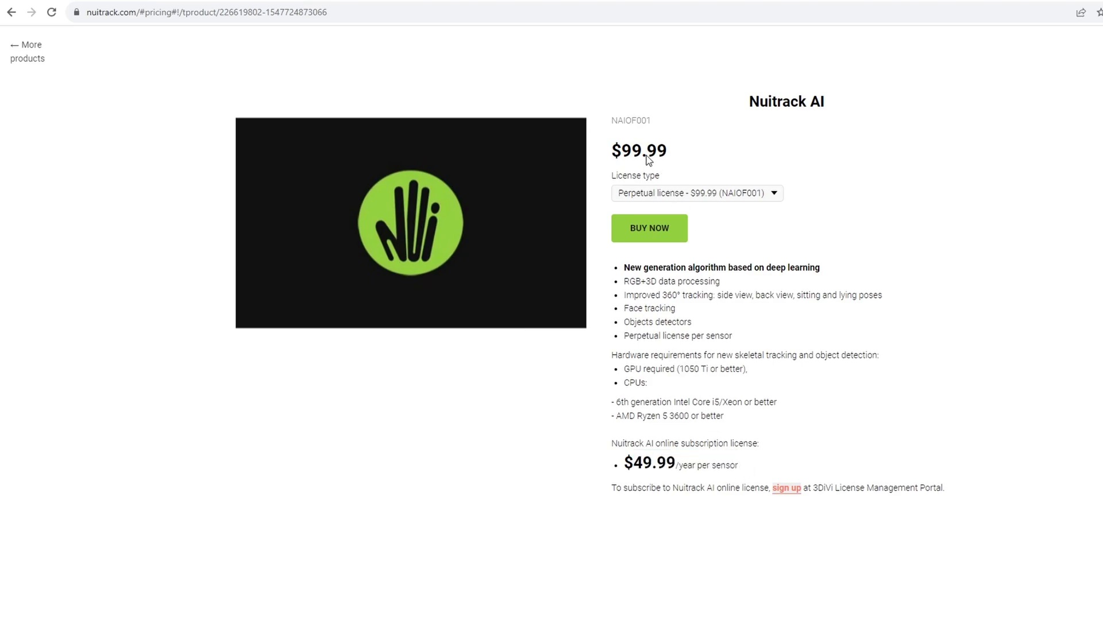
{"action": "left_click_drag", "start_coordinate": [613, 151], "coordinate": [673, 161]}
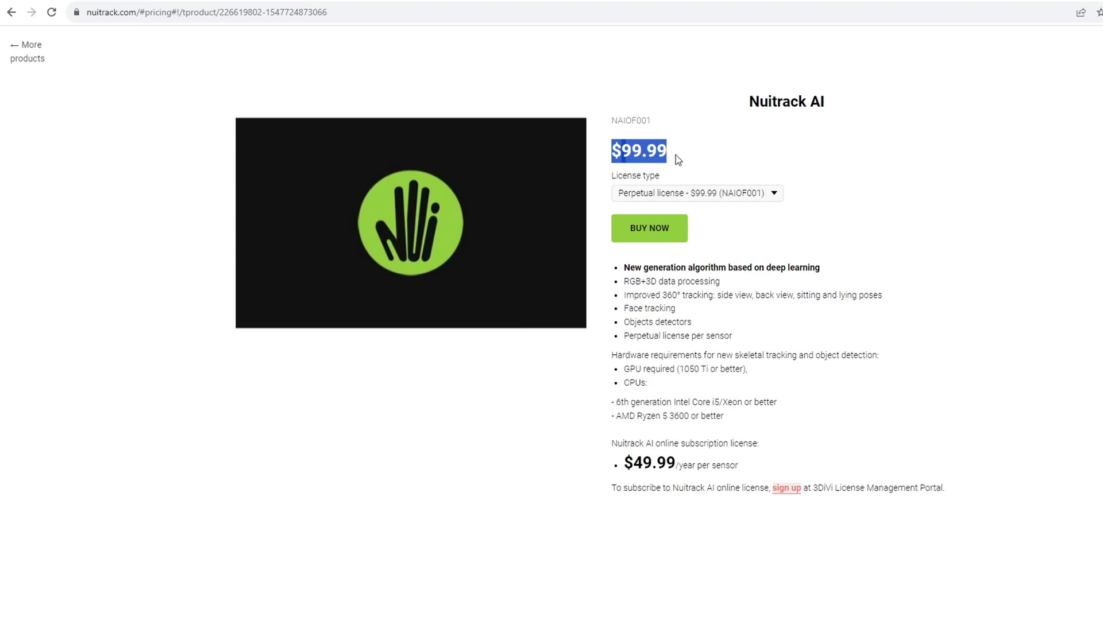
{"action": "left_click_drag", "start_coordinate": [633, 463], "coordinate": [732, 466]}
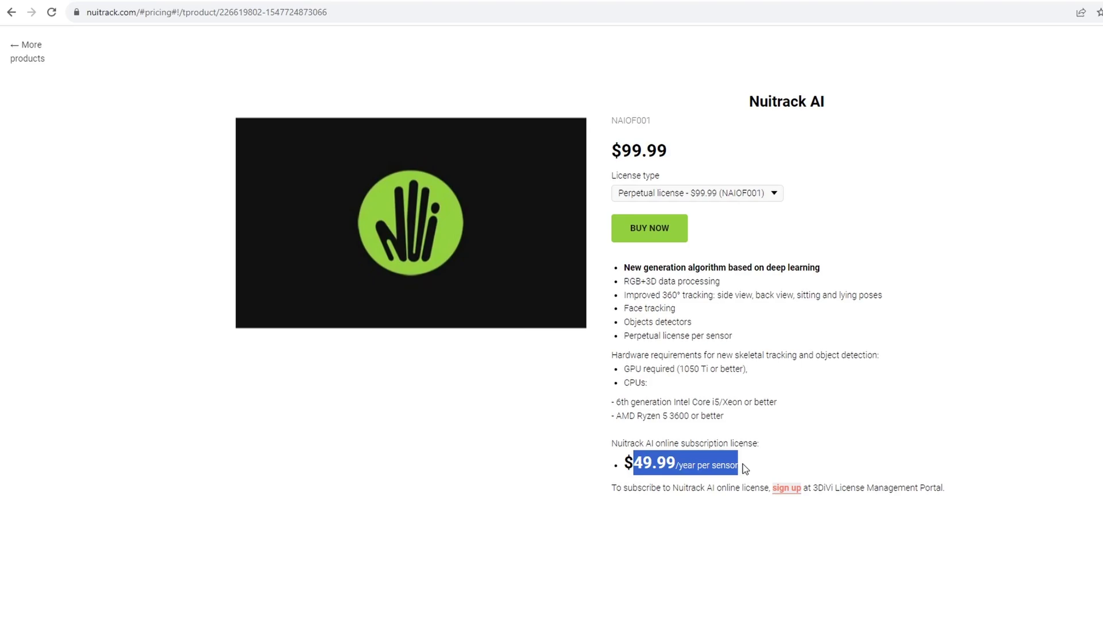
{"action": "key", "text": "Escape"}
Open the Nuitrack website's FAQ and look through the answers about licensing
{"action": "left_click", "coordinate": [684, 56]}
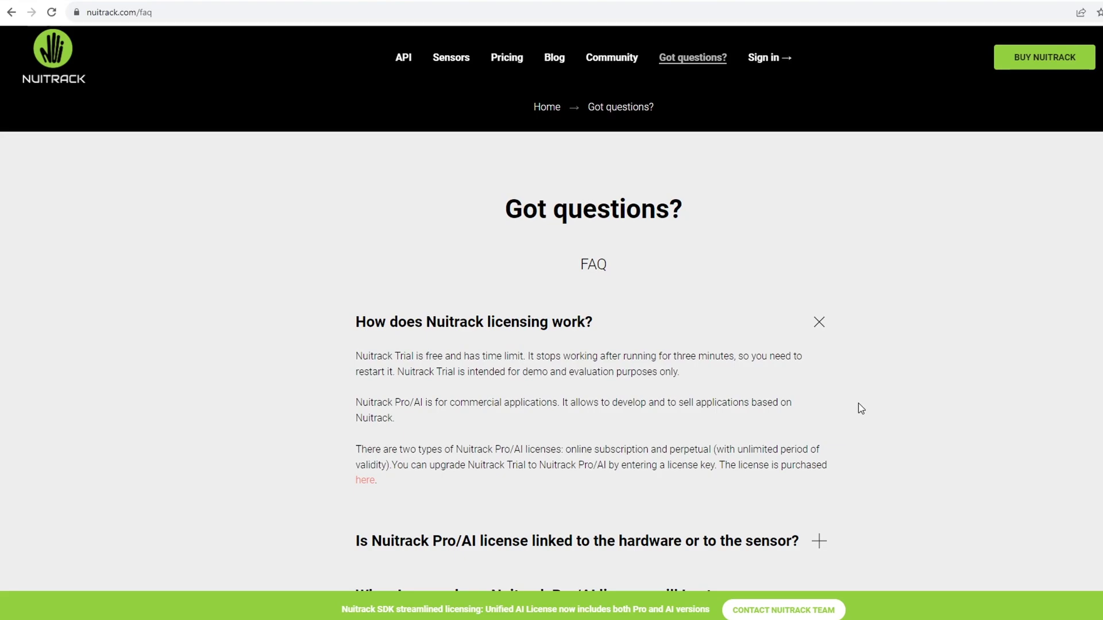
{"action": "scroll", "coordinate": [858, 440], "scroll_direction": "down", "scroll_amount": 10}
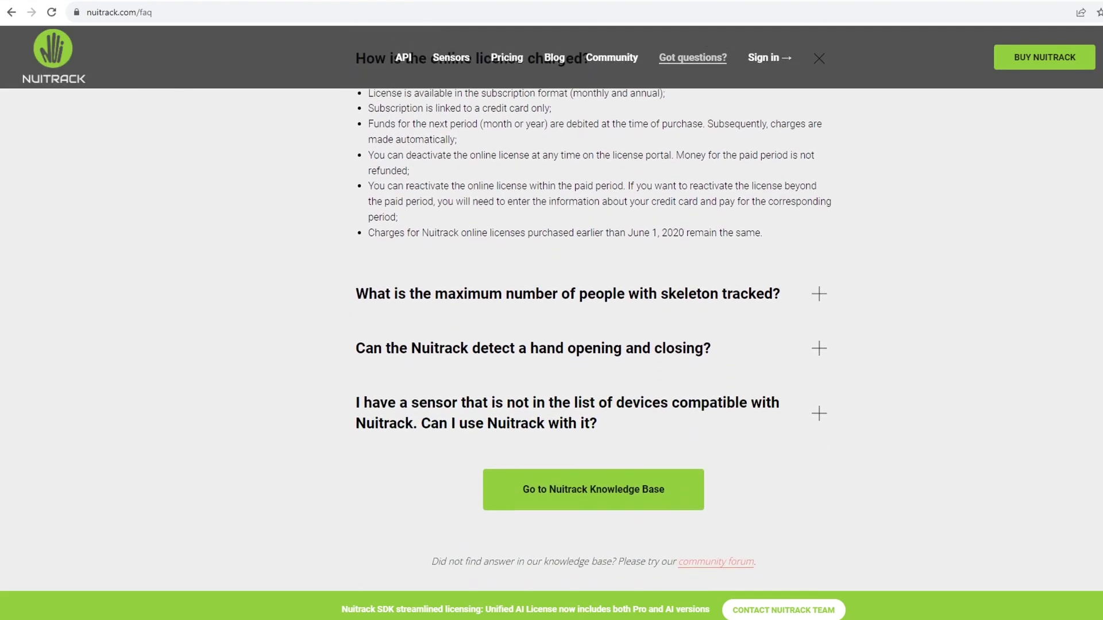
{"action": "left_click", "coordinate": [544, 316]}
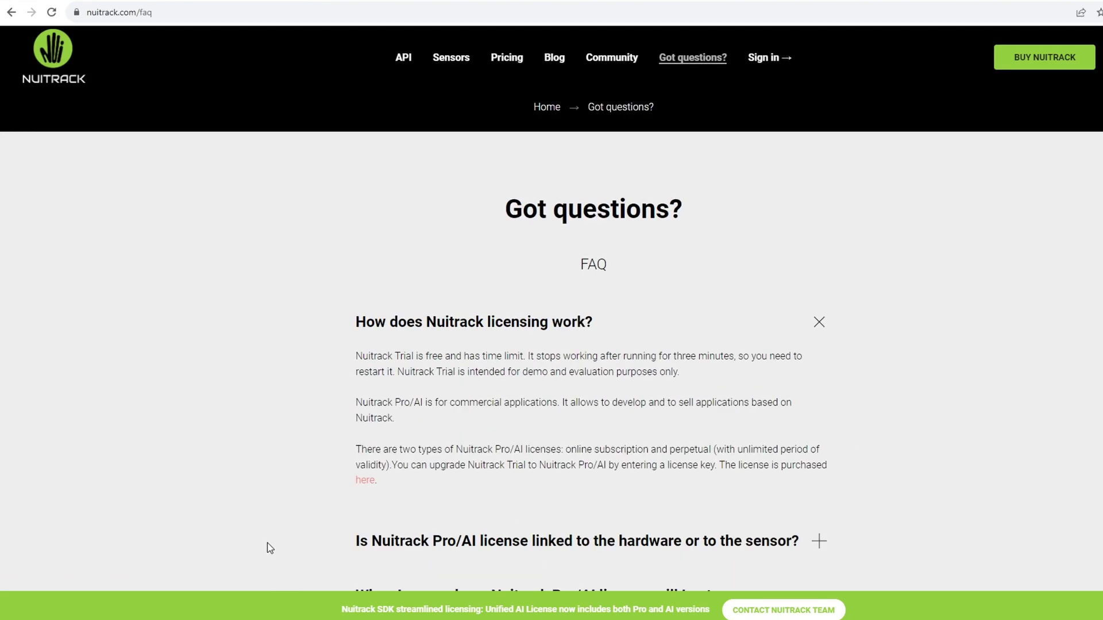
Switch back to the InitializeScene in Unity and deselect the scene asset
{"action": "left_click", "coordinate": [115, 581]}
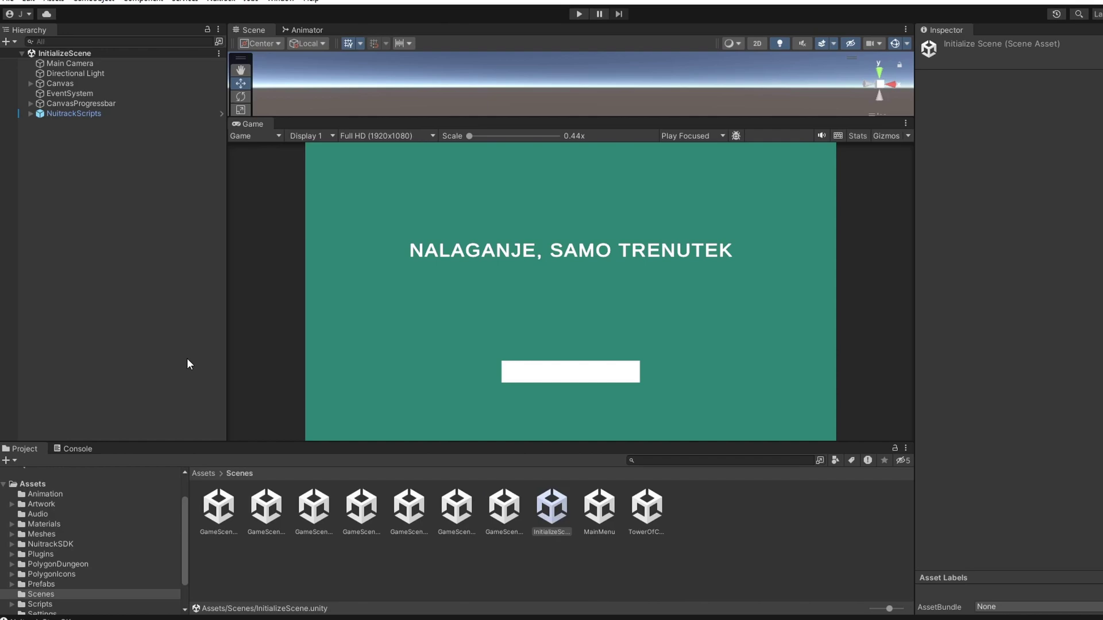
{"action": "left_click", "coordinate": [216, 323]}
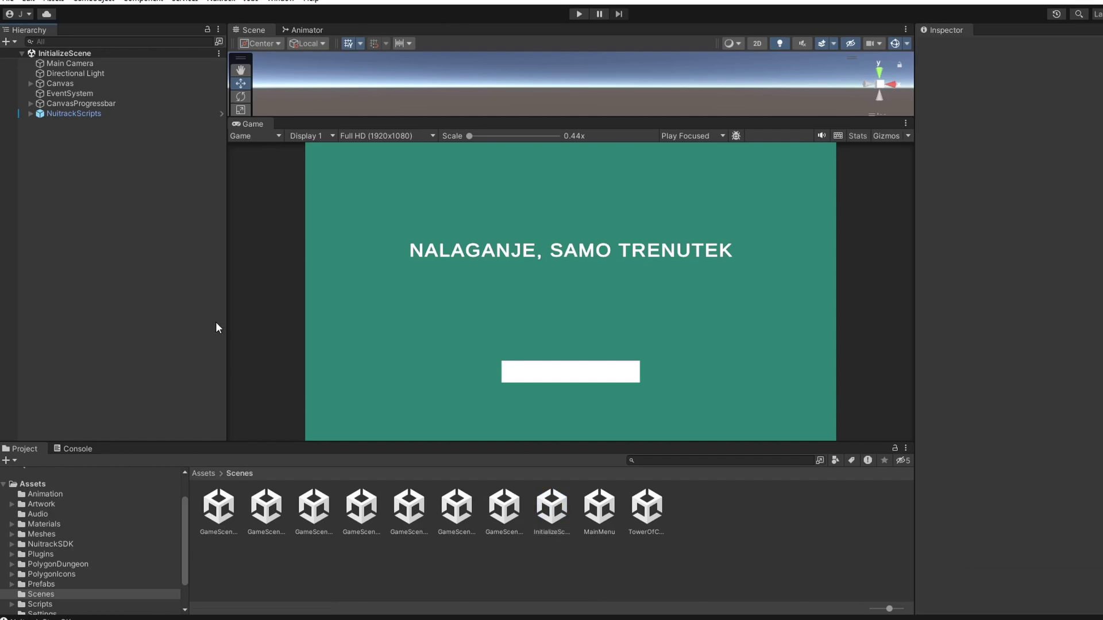